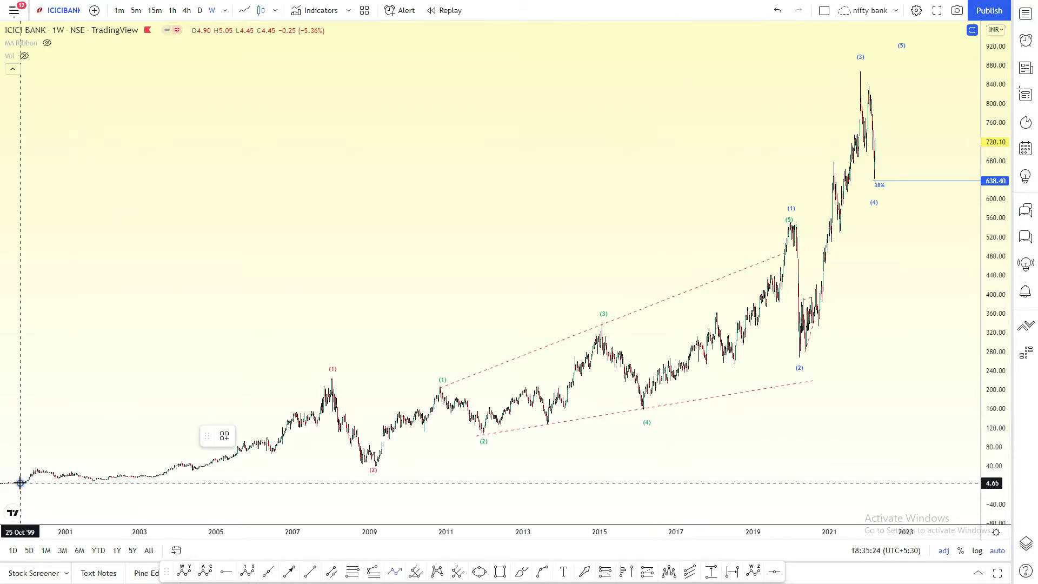
Step: Draw a red wave path from the 1999 low through the 2008 (1), 2009 (2) and 2021 (3) points
{"action": "left_click", "coordinate": [20, 483]}
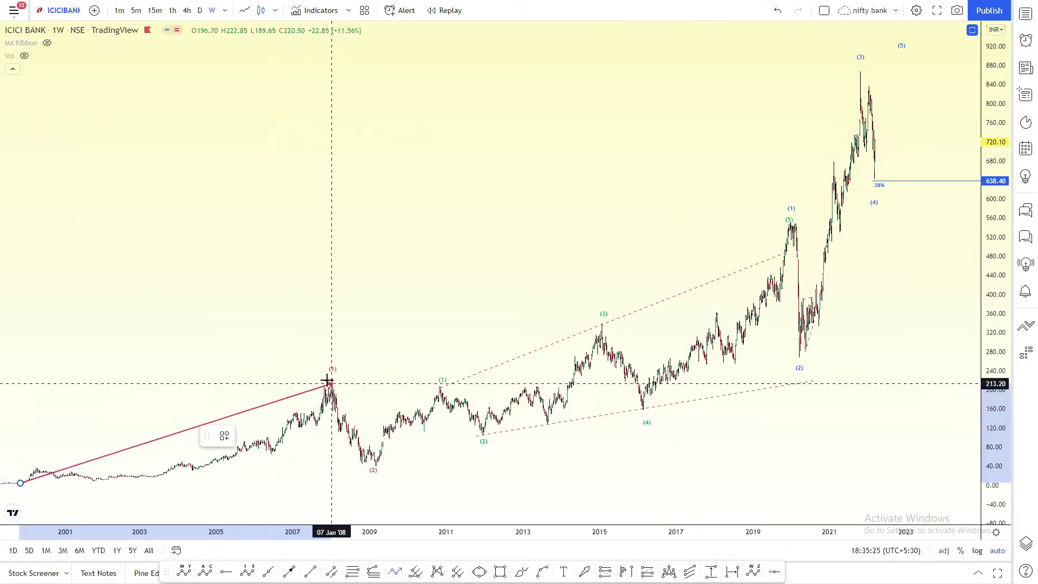
{"action": "left_click", "coordinate": [327, 381]}
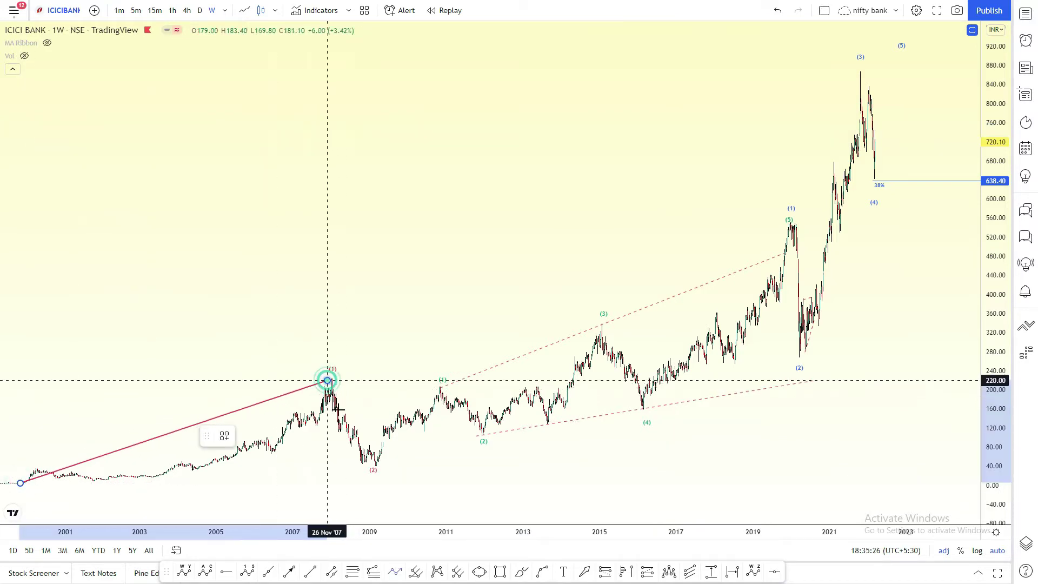
{"action": "left_click", "coordinate": [365, 471]}
{"action": "left_click", "coordinate": [841, 69]}
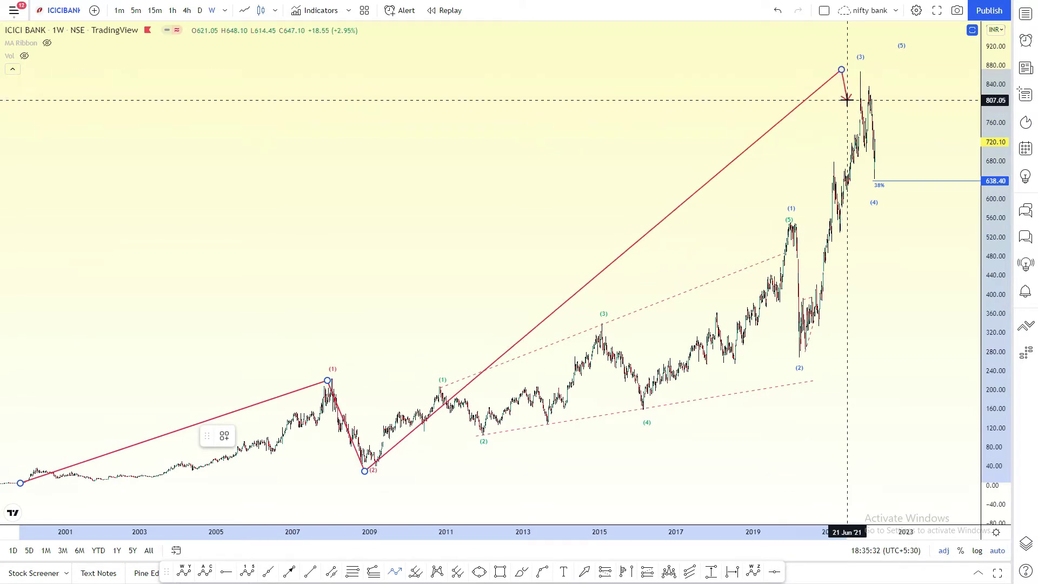
{"action": "key", "text": "Escape"}
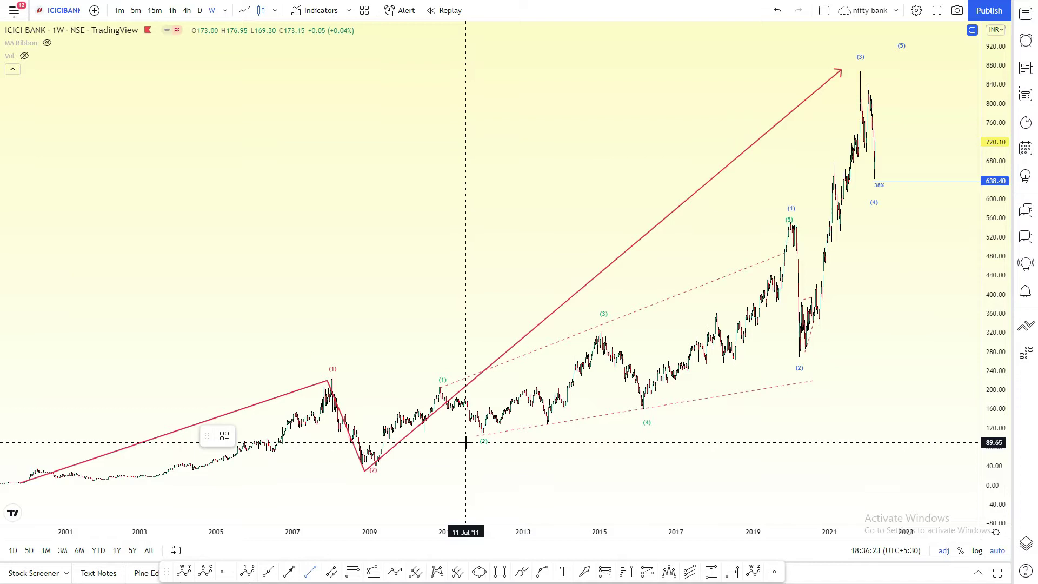
Step: Trace the 2009–2021 sub-waves from the (2) low to the 2021 peak, then switch to daily candles
{"action": "left_click", "coordinate": [373, 470]}
{"action": "left_click", "coordinate": [441, 386]}
{"action": "left_click", "coordinate": [483, 440]}
{"action": "left_click", "coordinate": [601, 326]}
{"action": "left_click", "coordinate": [647, 409]}
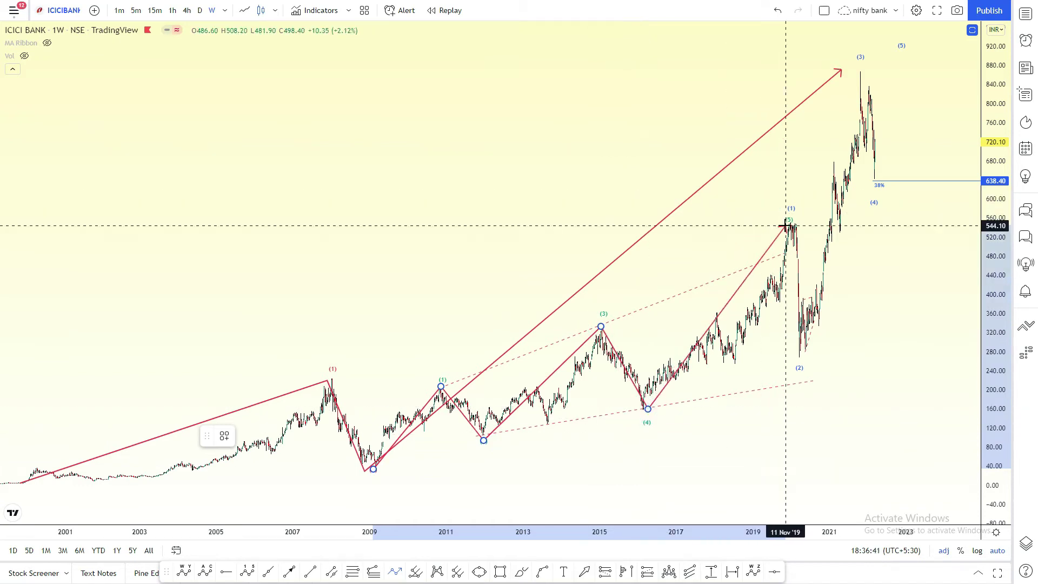
{"action": "left_click", "coordinate": [786, 225]}
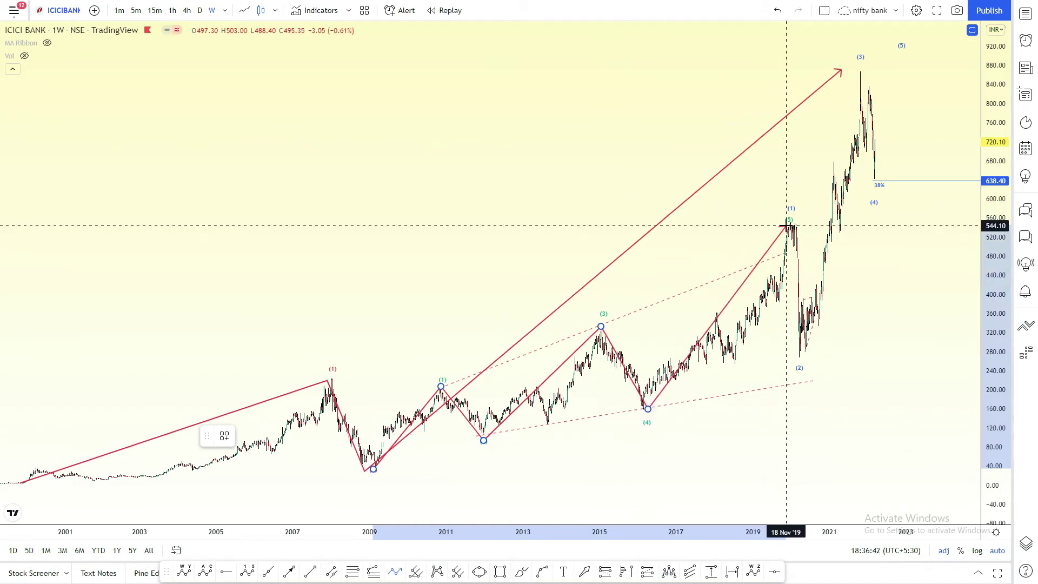
{"action": "left_click", "coordinate": [807, 358]}
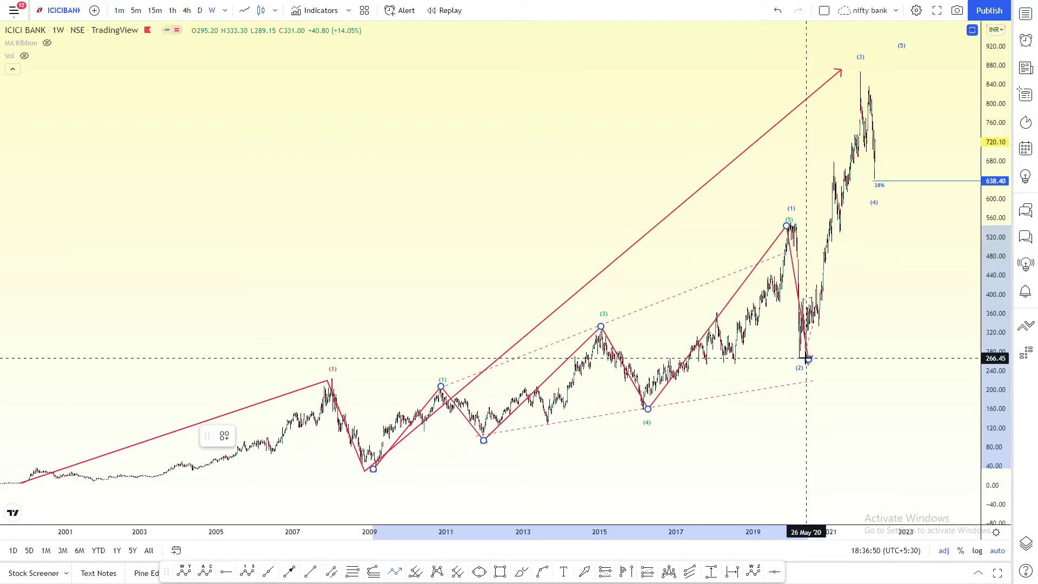
{"action": "left_click", "coordinate": [855, 73]}
{"action": "left_click", "coordinate": [856, 110]}
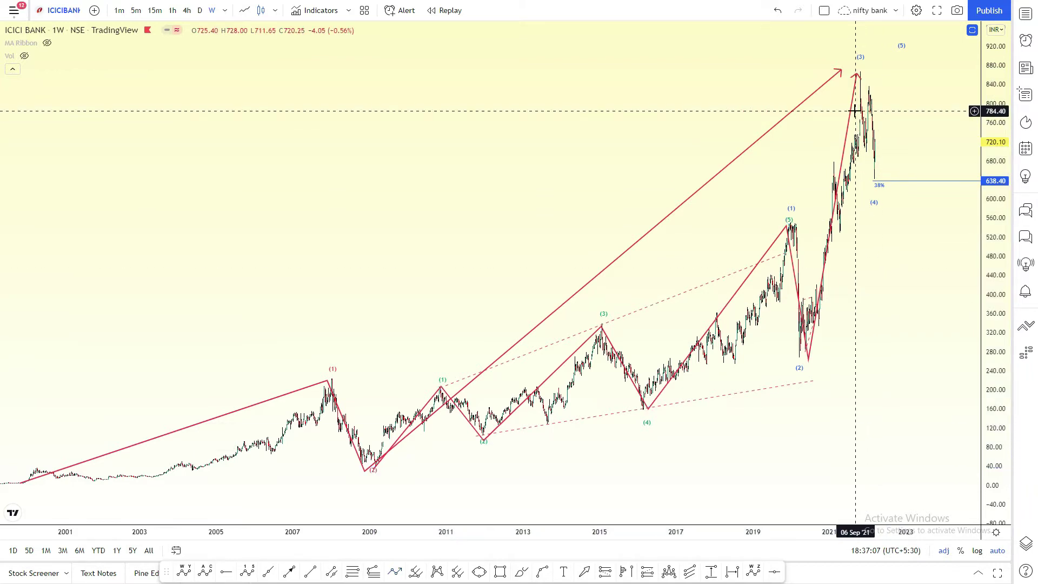
{"action": "left_click", "coordinate": [200, 11]}
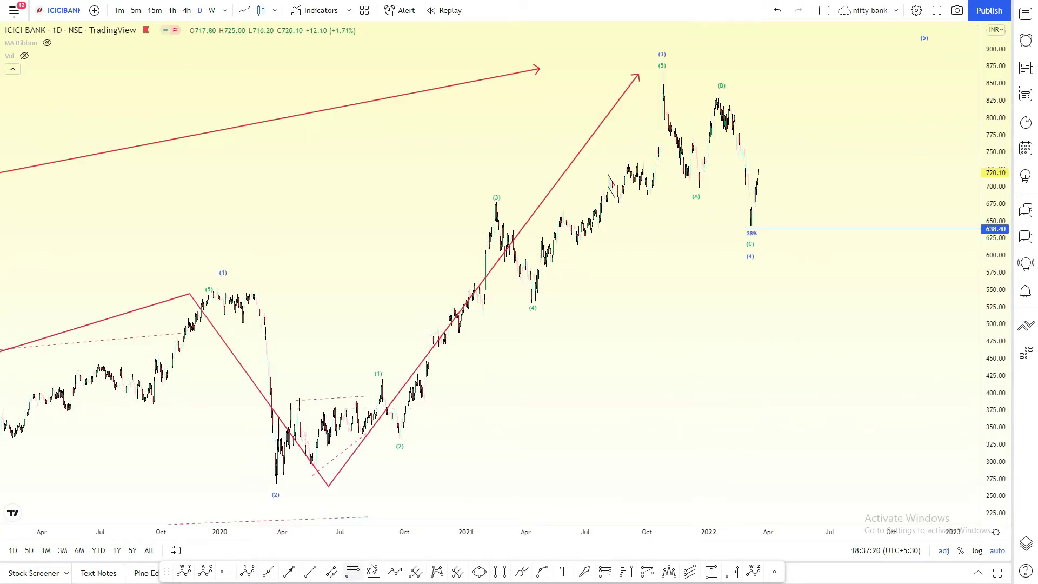
Step: Draw a zig-zag path from the 2020 (2) low through daily waves (1) to (5)
{"action": "left_click", "coordinate": [396, 571]}
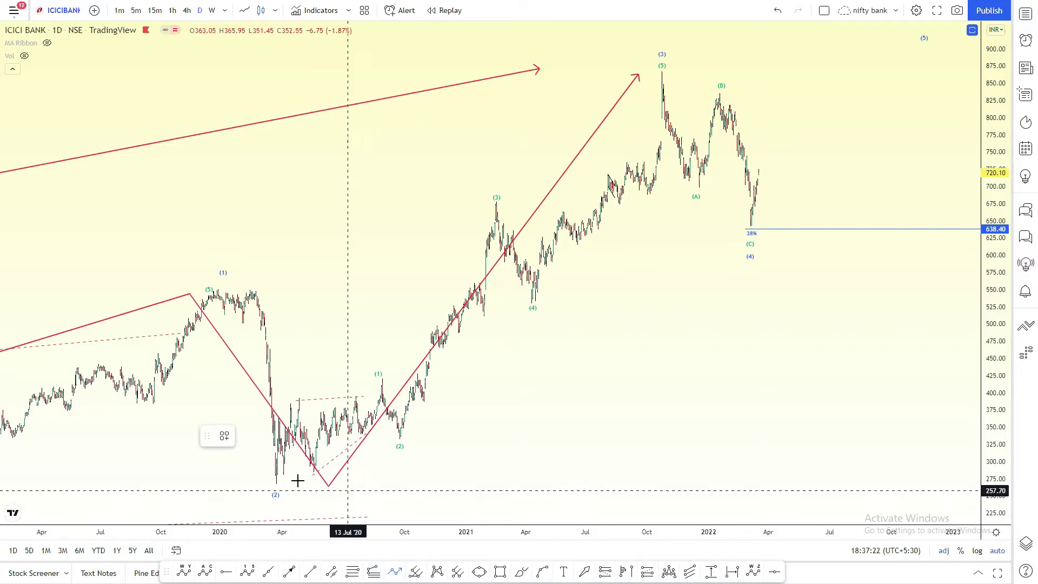
{"action": "left_click", "coordinate": [276, 487]}
{"action": "left_click", "coordinate": [379, 388]}
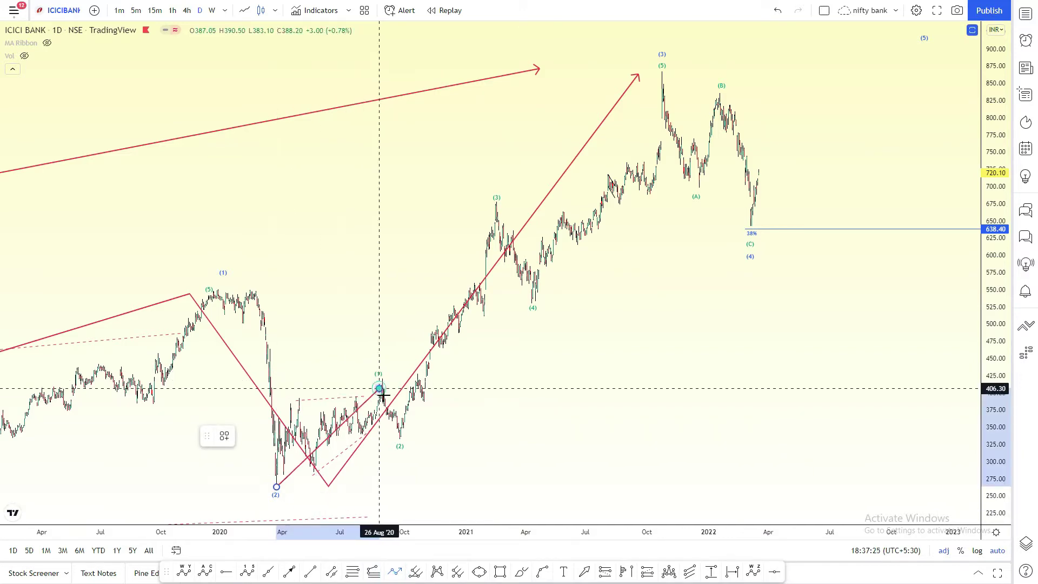
{"action": "left_click", "coordinate": [400, 441]}
{"action": "left_click", "coordinate": [497, 206]}
{"action": "left_click", "coordinate": [532, 296]}
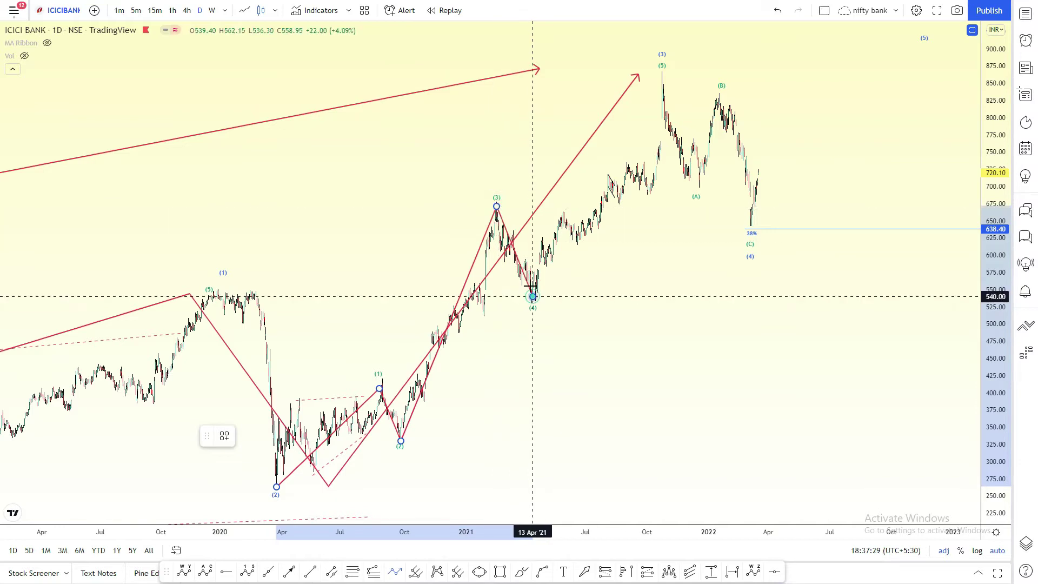
{"action": "left_click", "coordinate": [663, 74]}
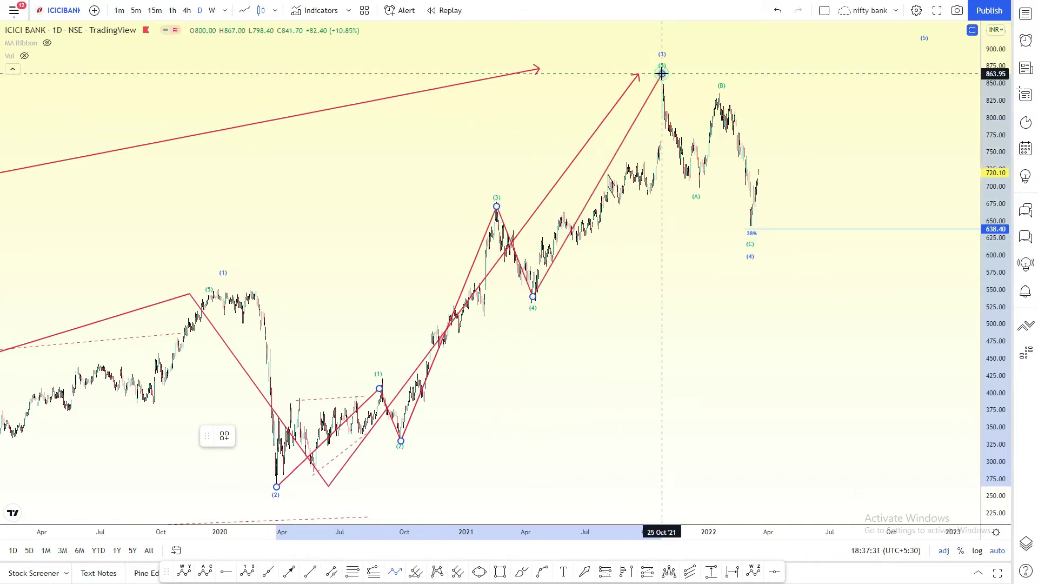
{"action": "left_click", "coordinate": [698, 174]}
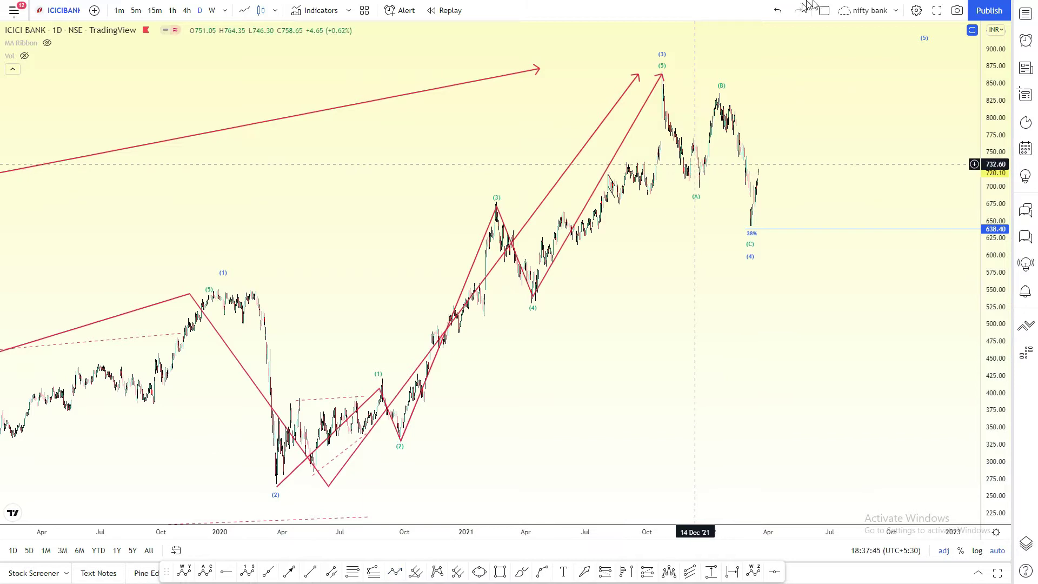
Step: Draw a correction path from the (5) peak through (A), (B) and (C)
{"action": "scroll", "coordinate": [628, 77], "scroll_direction": "up", "scroll_amount": 1}
{"action": "left_click", "coordinate": [629, 79]}
{"action": "left_click", "coordinate": [667, 190]}
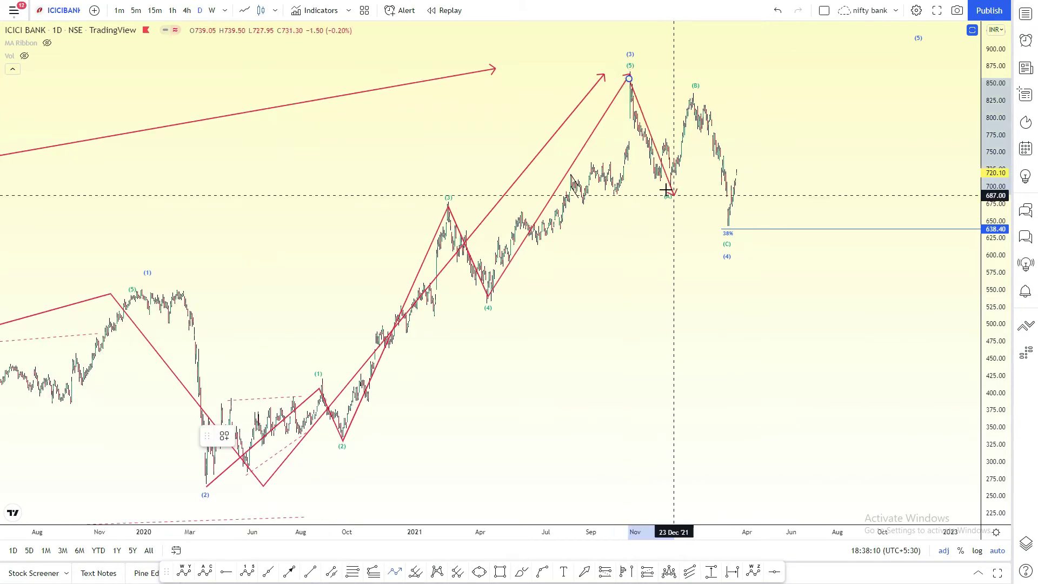
{"action": "left_click", "coordinate": [700, 96]}
{"action": "left_click", "coordinate": [734, 229]}
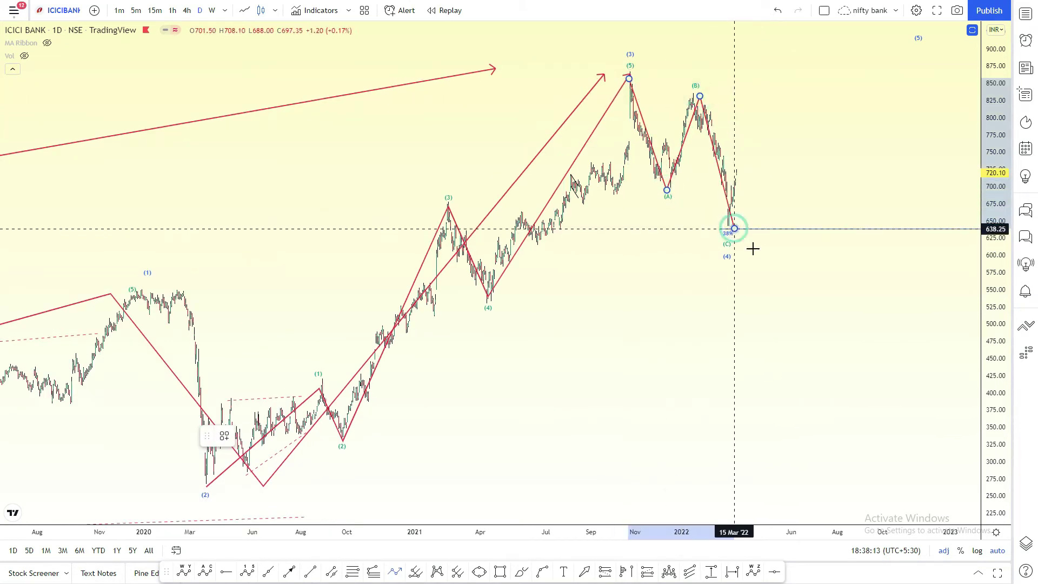
{"action": "key", "text": "Escape"}
{"action": "scroll", "coordinate": [750, 302], "scroll_direction": "up", "scroll_amount": 1}
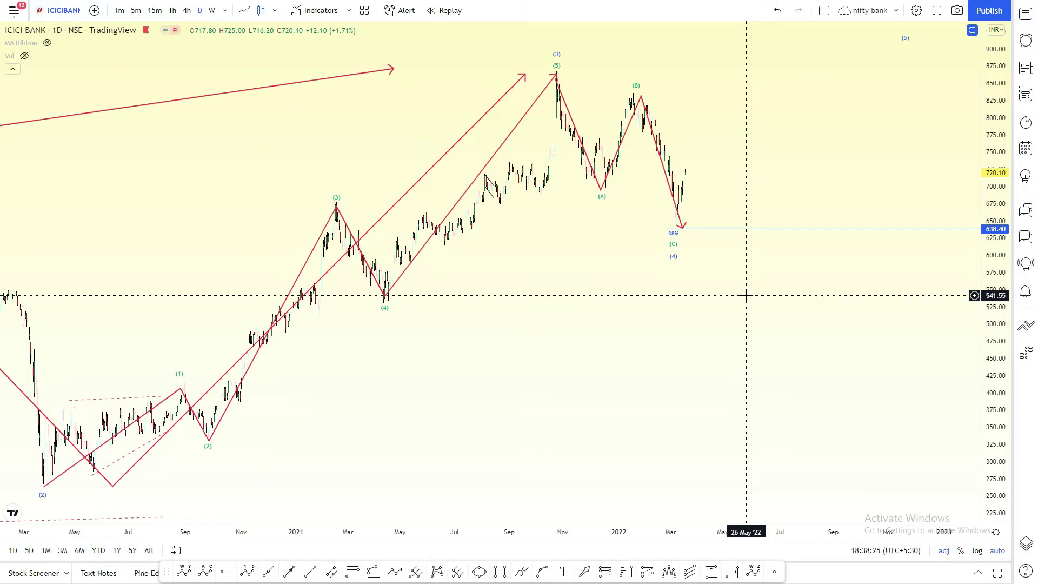
Step: Delete the red wave paths and draw a Fib retracement from the (2) low to the October 2021 high
{"action": "left_click", "coordinate": [680, 218]}
{"action": "key", "text": "Delete"}
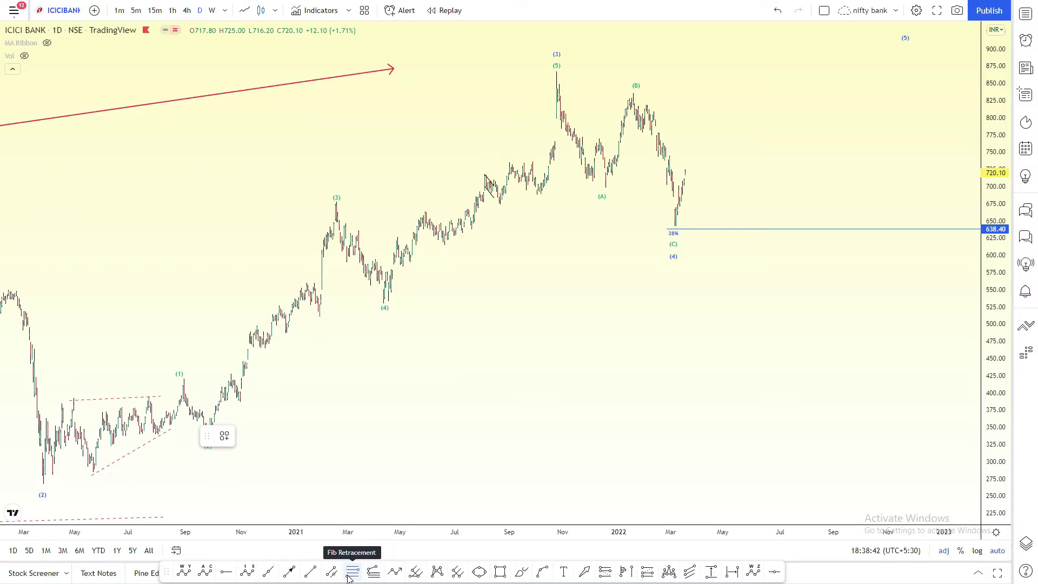
{"action": "left_click", "coordinate": [351, 574]}
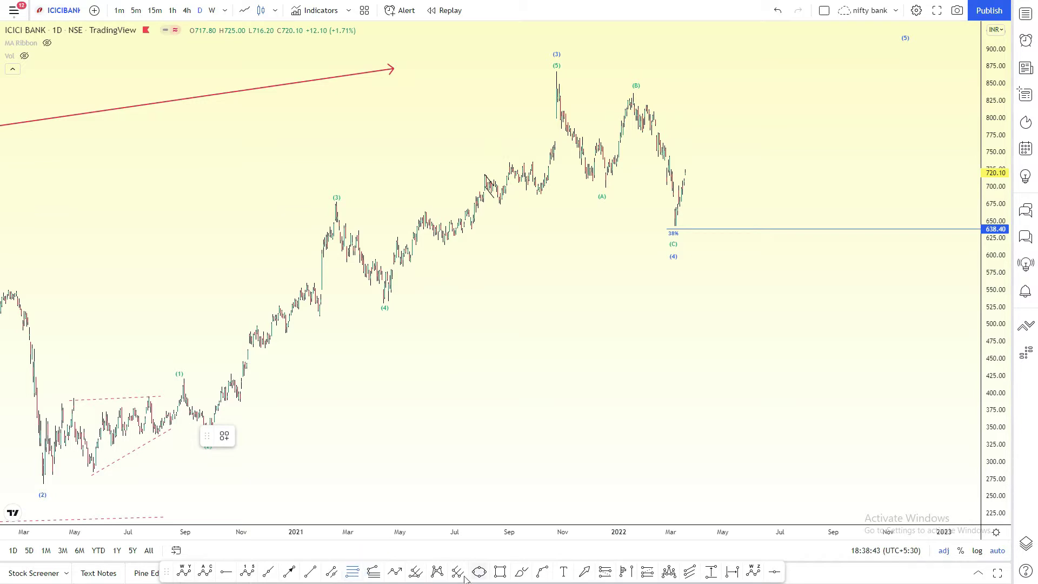
{"action": "left_click", "coordinate": [43, 484]}
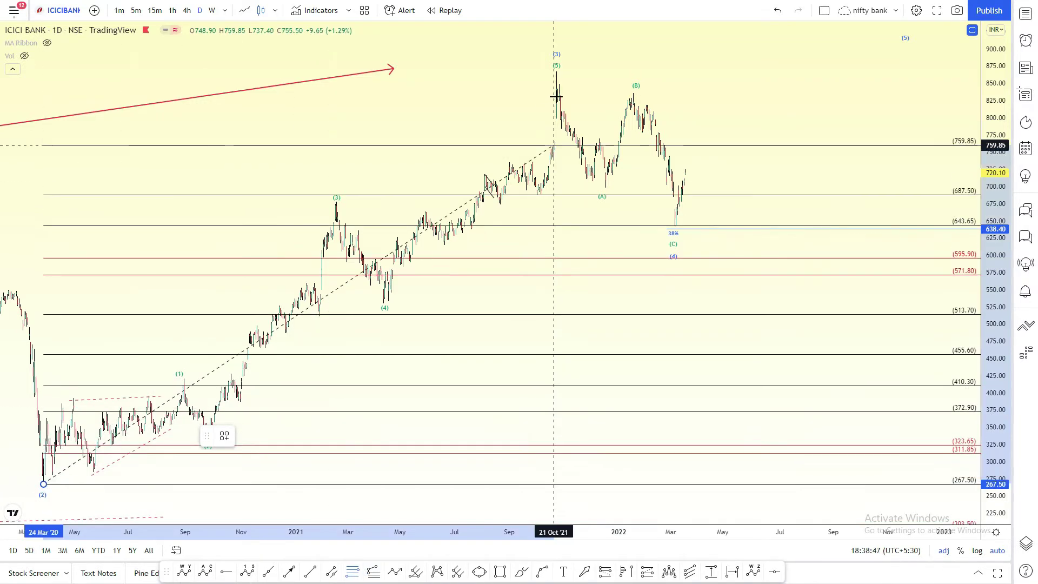
{"action": "left_click", "coordinate": [557, 71]}
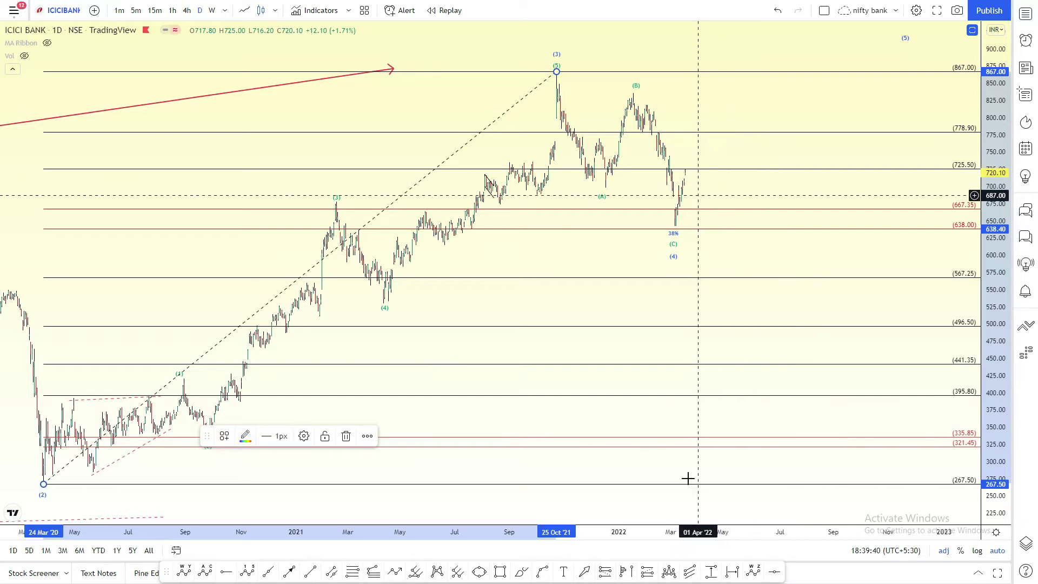
Step: Draw a zigzag from the October 2021 high through (A)-(B)-(C), projecting swings to 789, 707, 750 and 616
{"action": "left_click", "coordinate": [394, 572]}
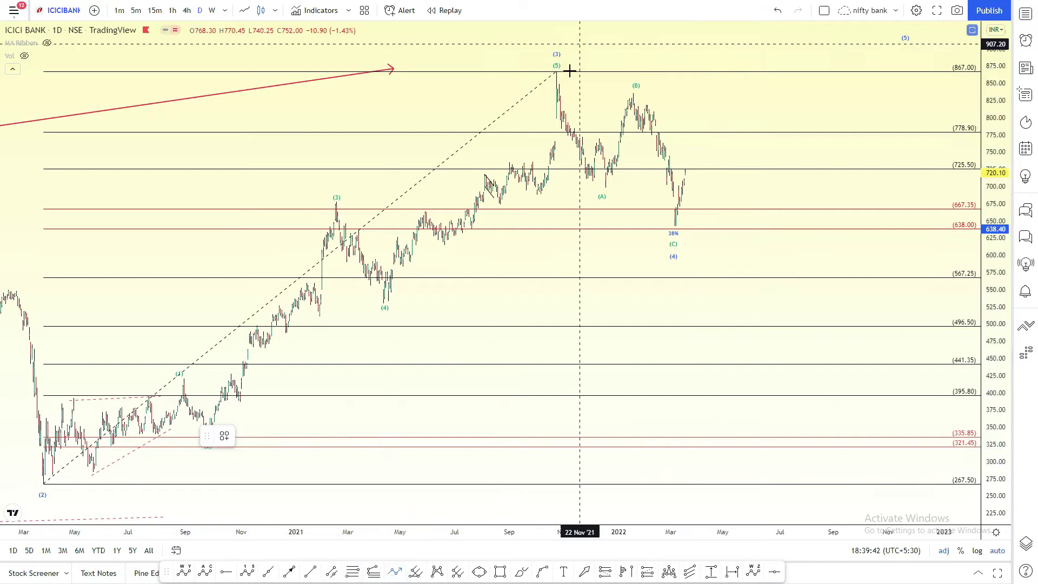
{"action": "left_click", "coordinate": [554, 73]}
{"action": "left_click", "coordinate": [598, 193]}
{"action": "left_click", "coordinate": [631, 97]}
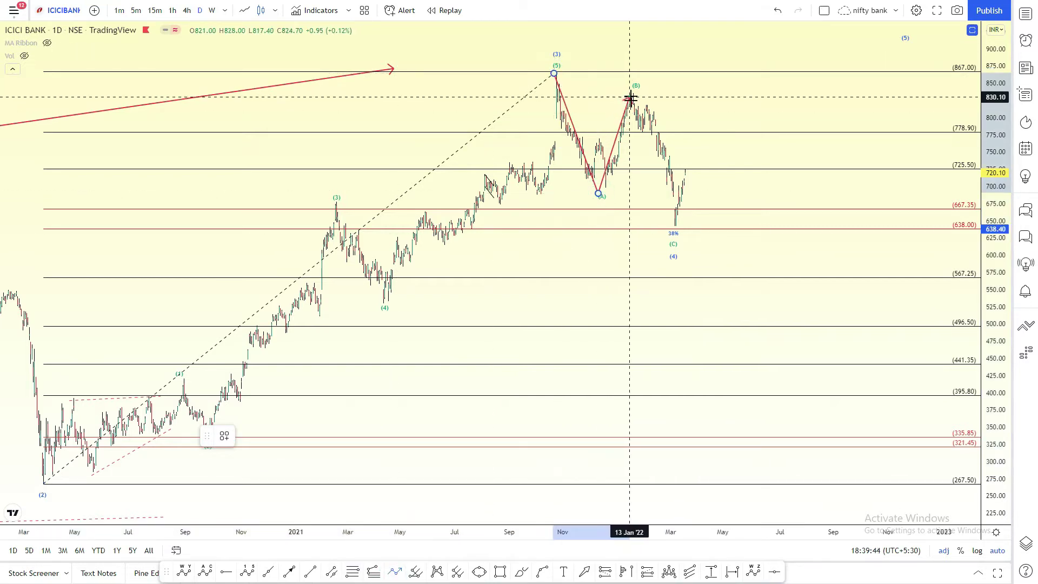
{"action": "left_click", "coordinate": [676, 228]}
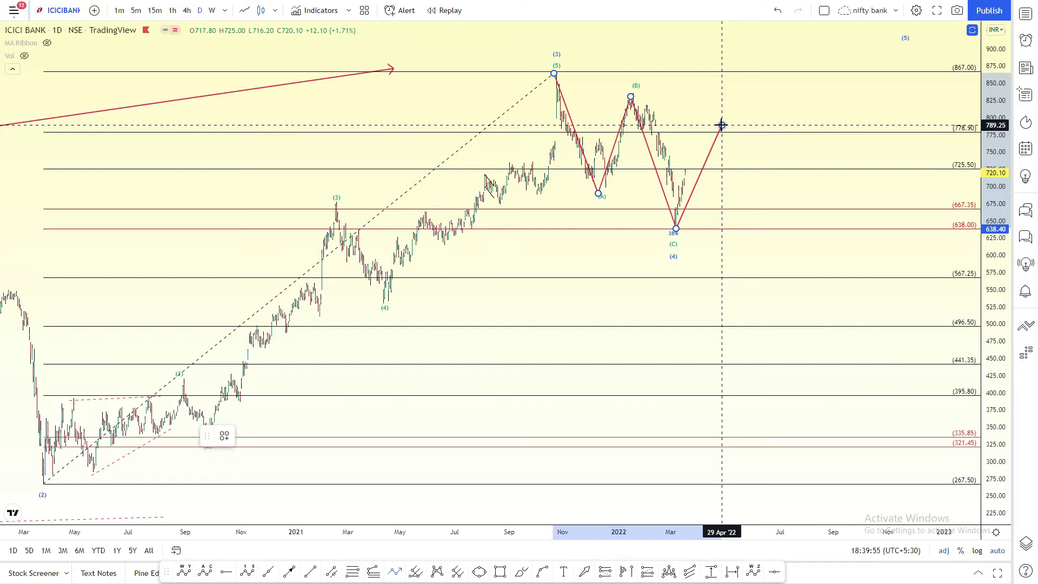
{"action": "left_click", "coordinate": [722, 125]}
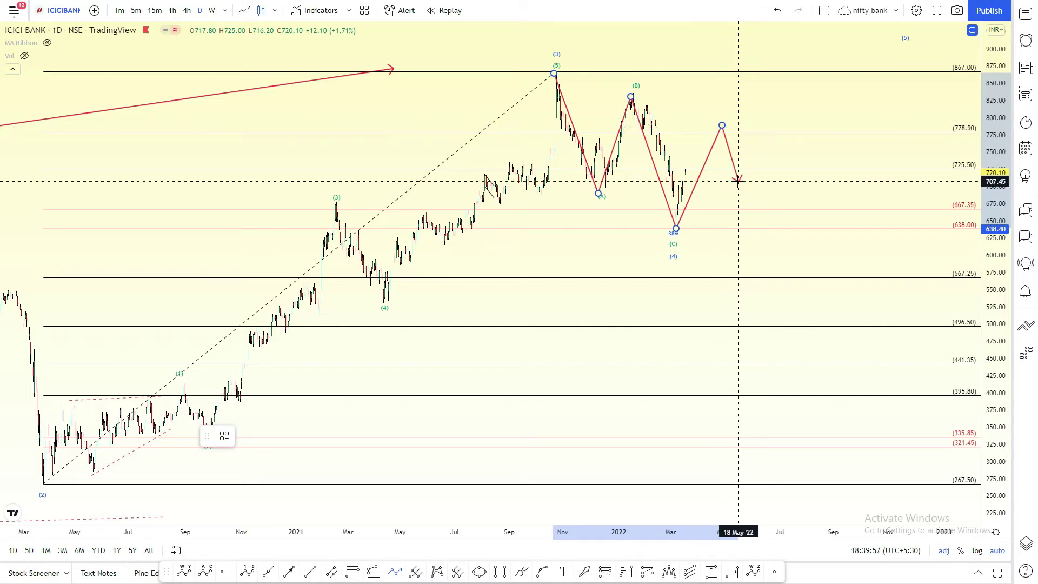
{"action": "left_click", "coordinate": [737, 184]}
{"action": "left_click", "coordinate": [749, 151]}
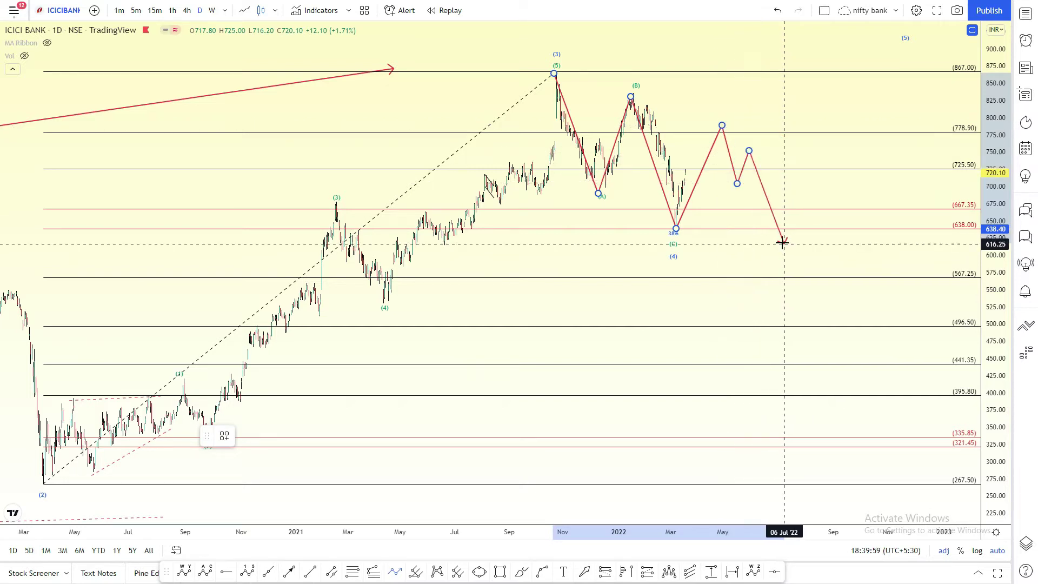
{"action": "left_click", "coordinate": [783, 241]}
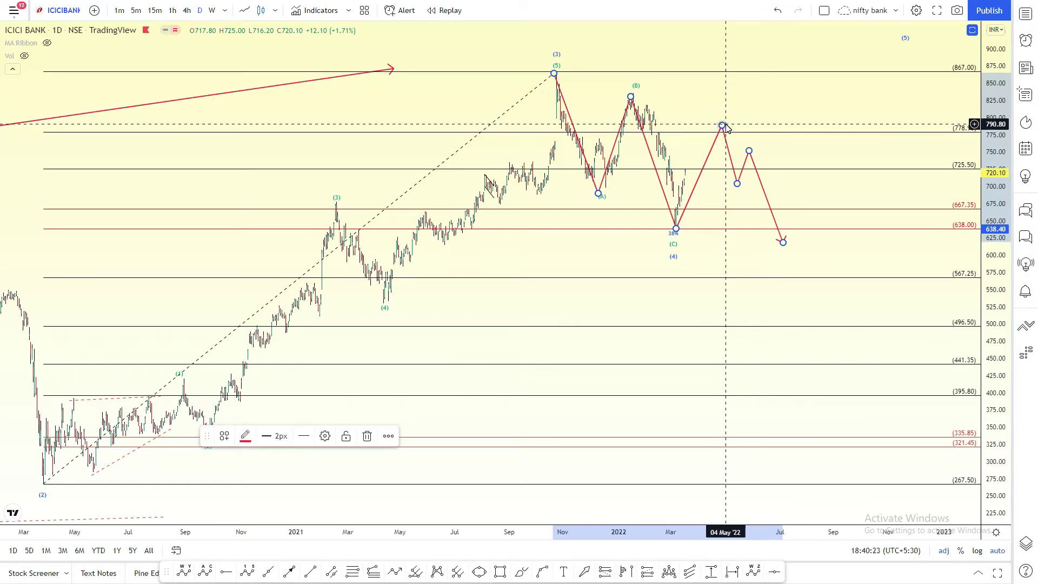
{"action": "left_click", "coordinate": [862, 314]}
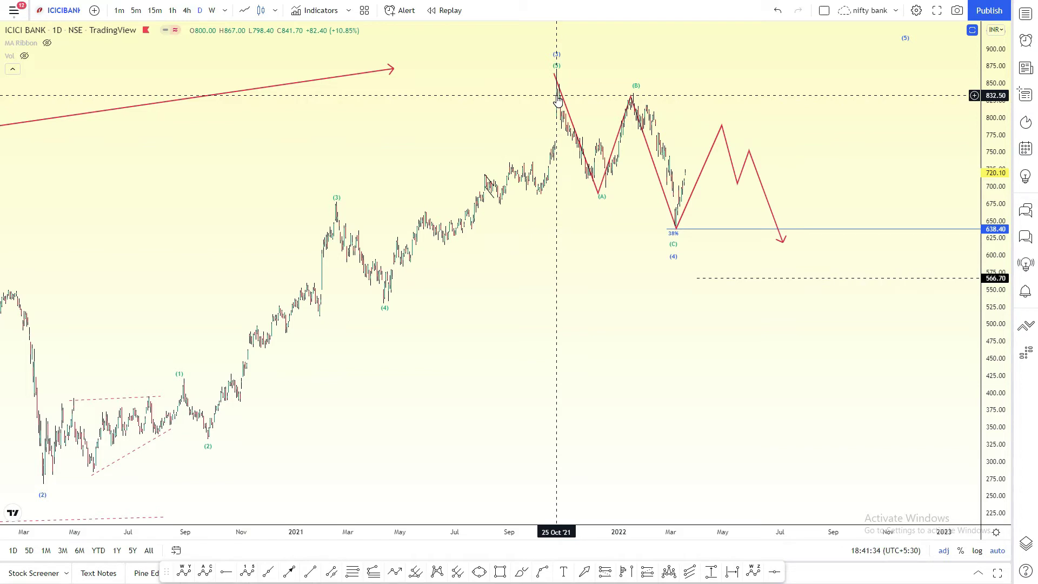
Step: Delete the projected ICICI zigzag path
{"action": "left_click", "coordinate": [558, 101]}
{"action": "key", "text": "Delete"}
{"action": "scroll", "coordinate": [931, 132], "scroll_direction": "down", "scroll_amount": 3}
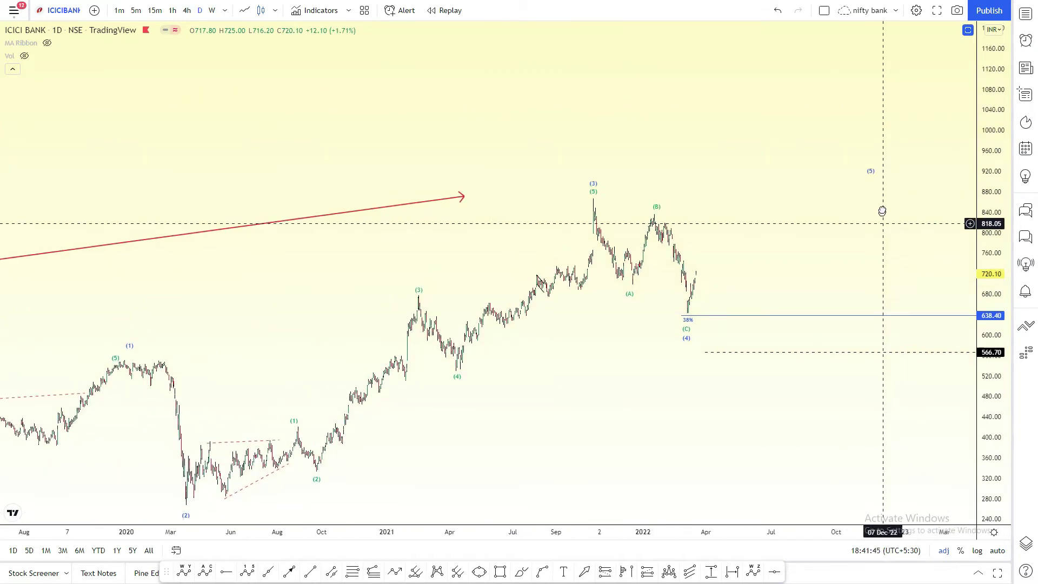
Step: Draw a Fib extension from the March 2020 low, Oct 2021 high and Mar 2022 low, fitting its levels
{"action": "left_click", "coordinate": [378, 578]}
{"action": "left_click", "coordinate": [185, 490]}
{"action": "left_click", "coordinate": [594, 176]}
{"action": "left_click", "coordinate": [687, 298]}
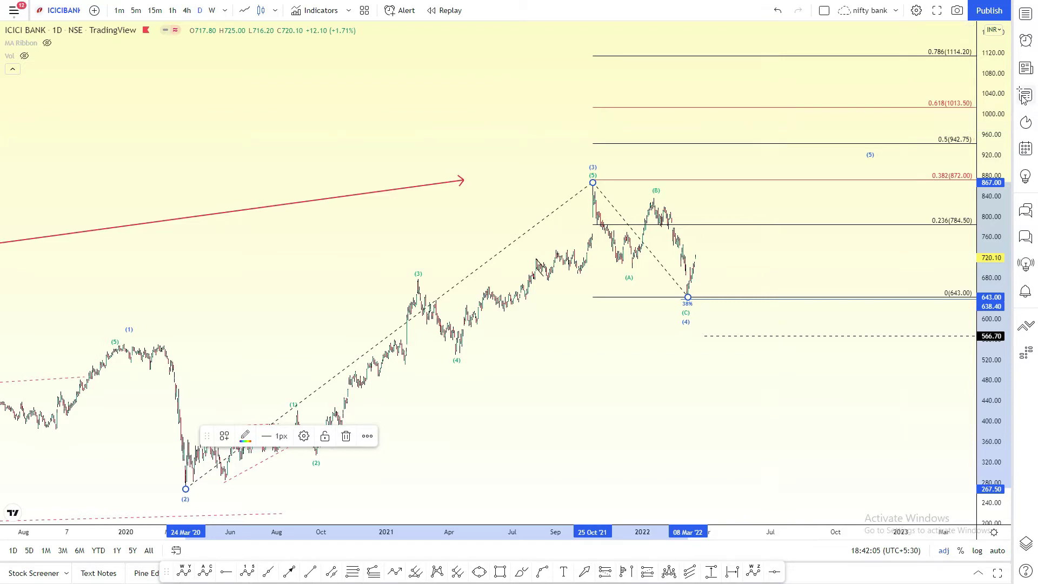
{"action": "left_click_drag", "start_coordinate": [994, 86], "coordinate": [988, 188]}
{"action": "left_click_drag", "start_coordinate": [890, 118], "coordinate": [785, 287]}
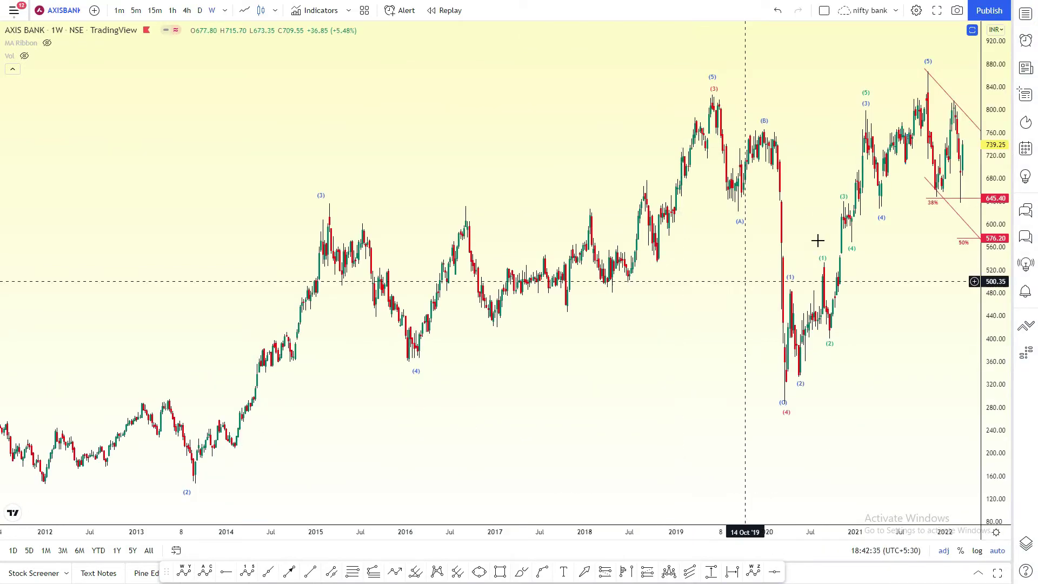
Step: Trace Axis Bank's wave count from the 2007 low through the 2008–2013 swings to wave (4) in 2016
{"action": "scroll", "coordinate": [557, 297], "scroll_direction": "down", "scroll_amount": 5}
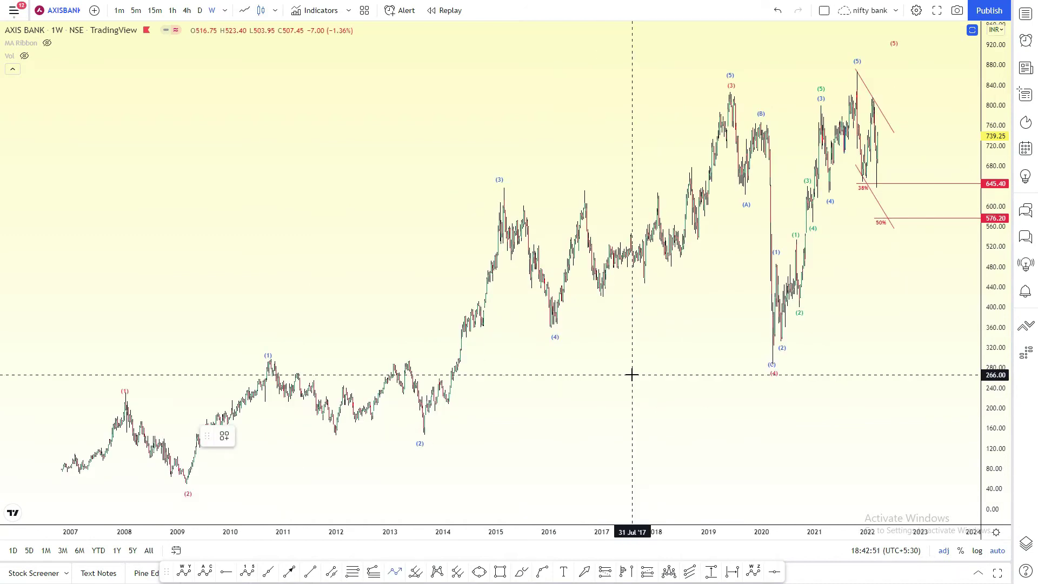
{"action": "left_click", "coordinate": [78, 470]}
{"action": "left_click", "coordinate": [124, 398]}
{"action": "left_click", "coordinate": [183, 486]}
{"action": "left_click", "coordinate": [77, 471]}
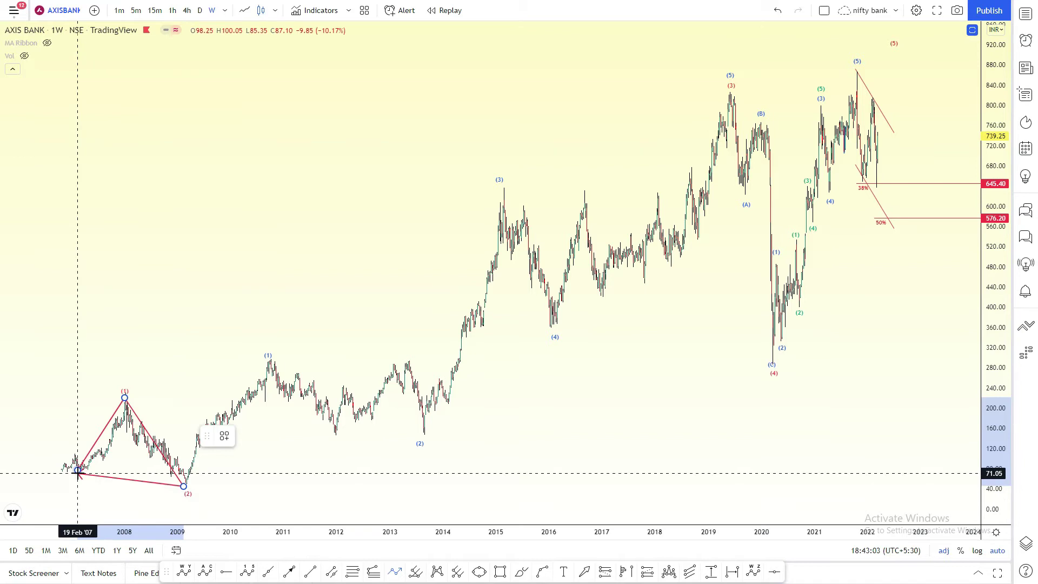
{"action": "left_click", "coordinate": [268, 360]}
{"action": "left_click", "coordinate": [420, 435]}
{"action": "left_click", "coordinate": [506, 191]}
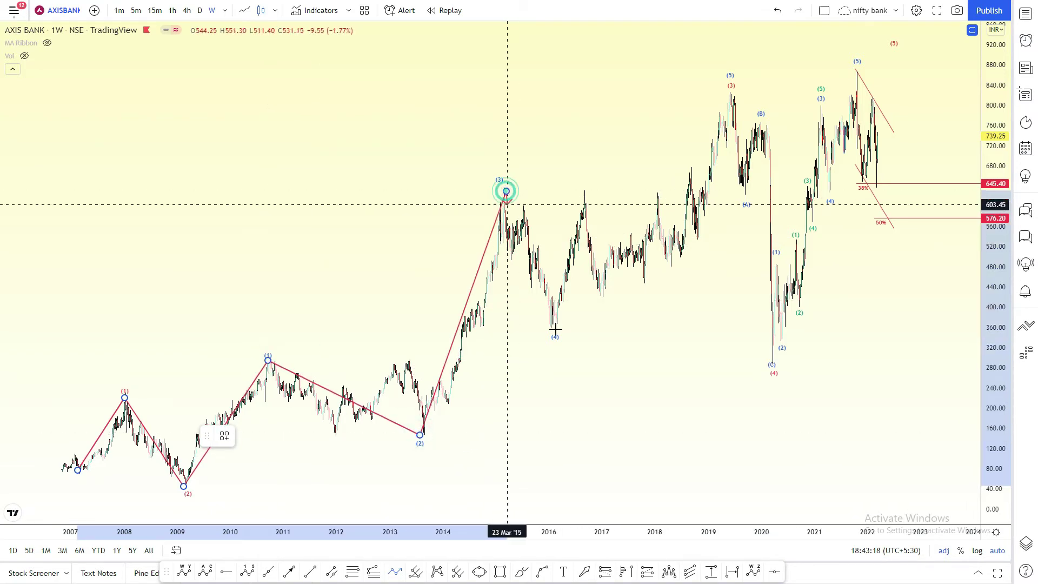
{"action": "left_click", "coordinate": [559, 332]}
Step: Continue the count through the 2019 (5) high, (A), (B), the 2020 crash low and the 2021 high
{"action": "left_click", "coordinate": [729, 95]}
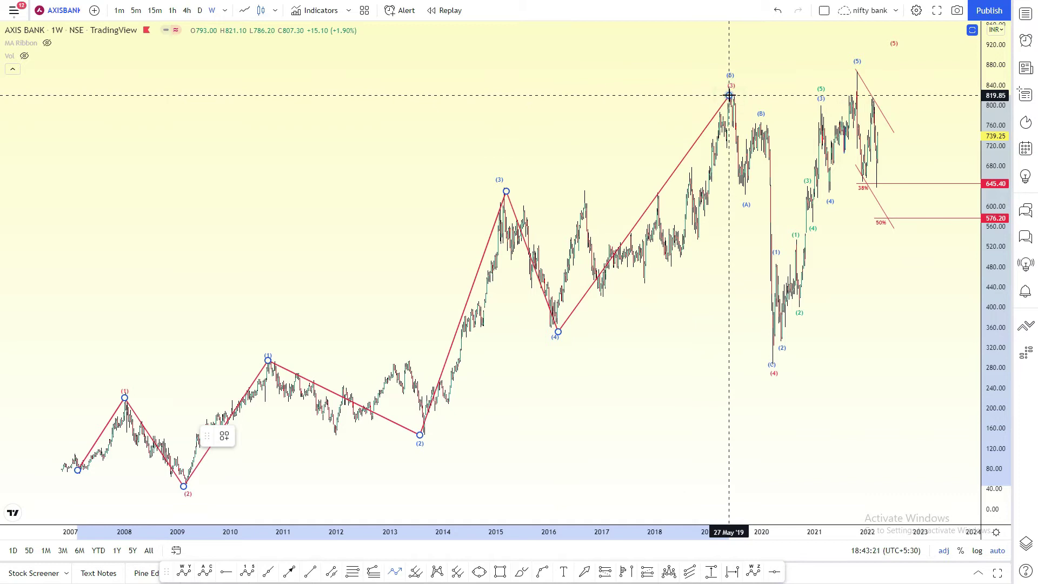
{"action": "left_click", "coordinate": [742, 189]}
{"action": "left_click", "coordinate": [762, 126]}
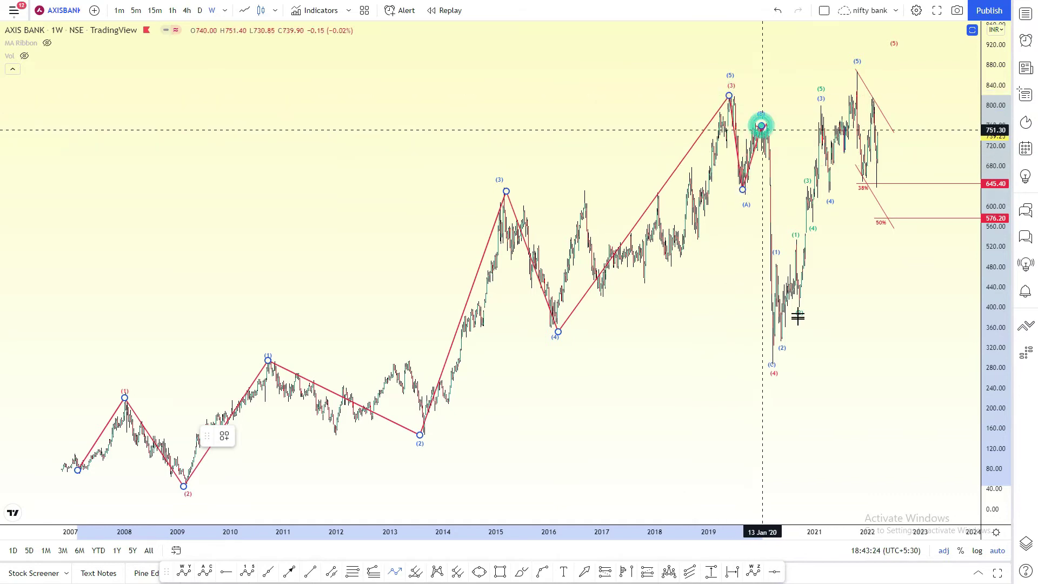
{"action": "left_click", "coordinate": [772, 364]}
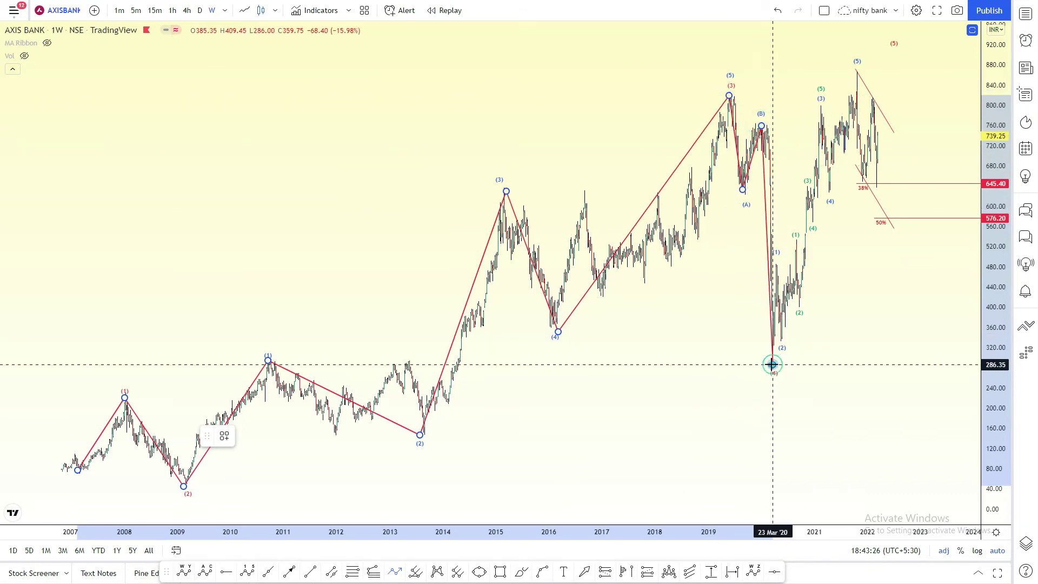
{"action": "left_click", "coordinate": [852, 74]}
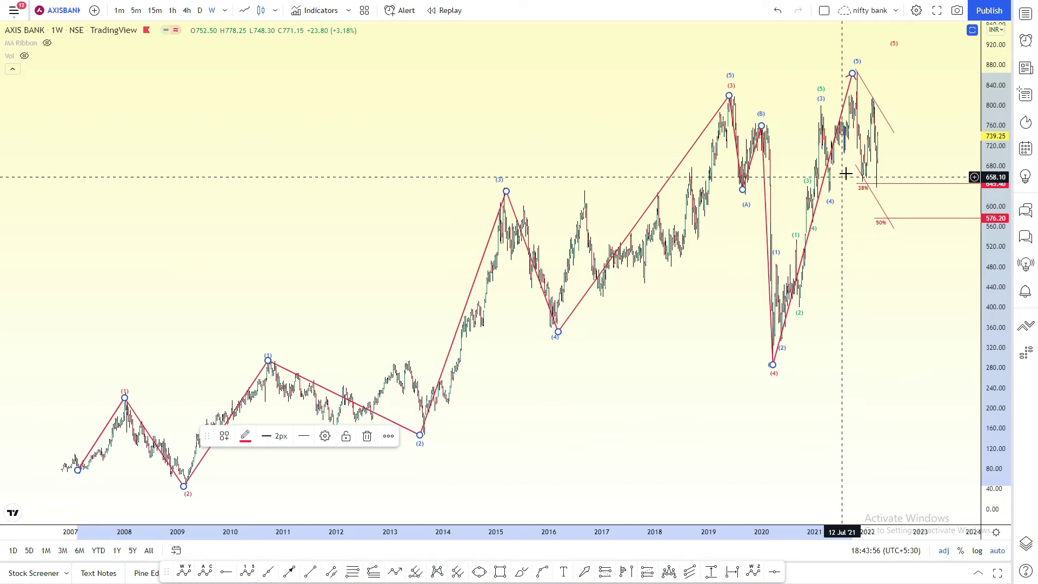
Step: Project a path from the 2021 high via the 2022 low, rallying to 1393.80, then dropping near 900
{"action": "mouse_move", "coordinate": [994, 61]}
{"action": "left_mouse_down"}
{"action": "mouse_move", "coordinate": [968, 195]}
{"action": "mouse_move", "coordinate": [918, 322]}
{"action": "left_mouse_up"}
{"action": "left_click_drag", "start_coordinate": [771, 345], "coordinate": [626, 447]}
{"action": "left_click", "coordinate": [697, 234]}
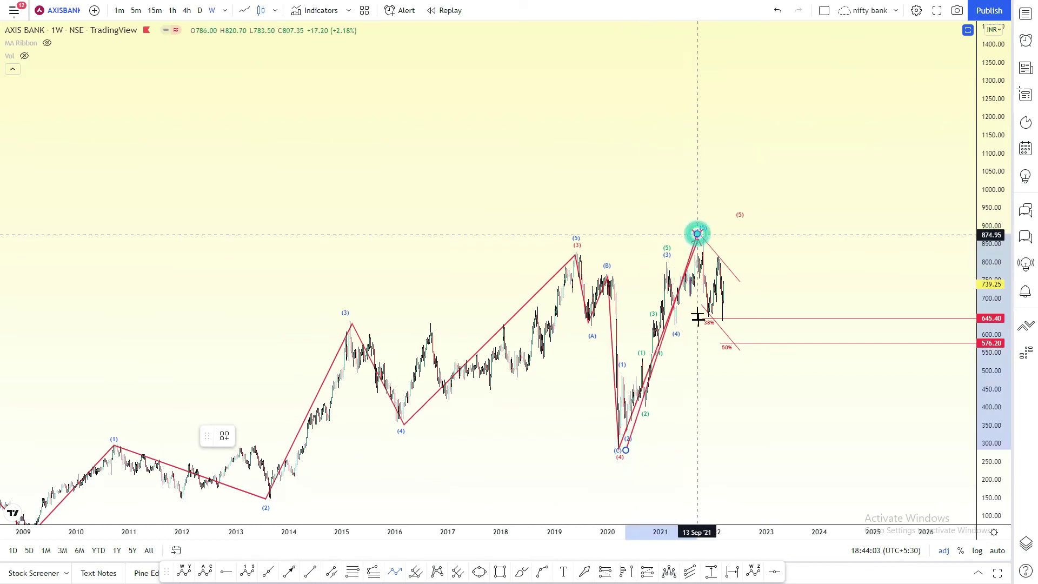
{"action": "left_click", "coordinate": [721, 329]}
{"action": "left_click", "coordinate": [770, 85]}
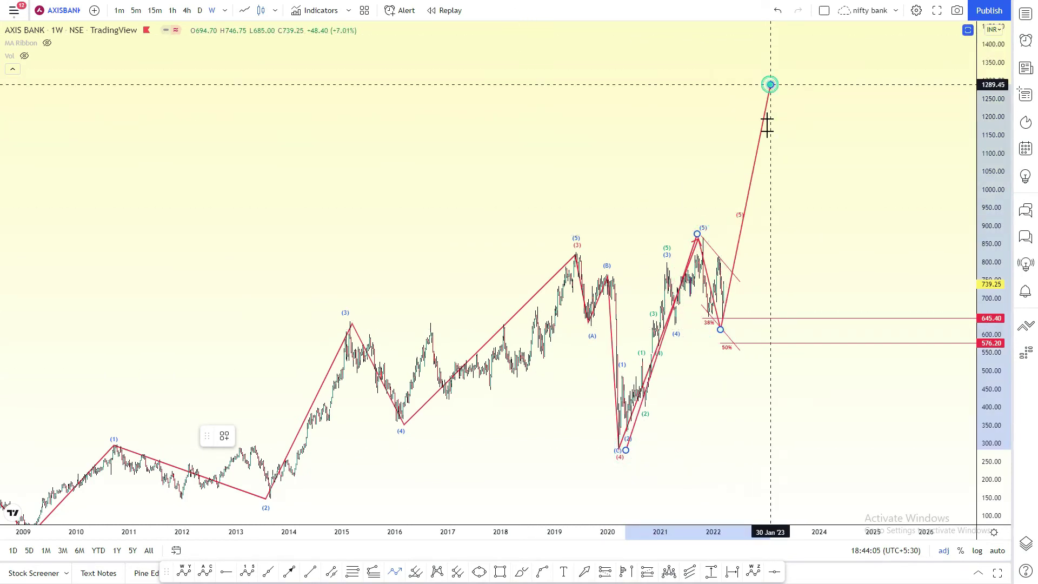
{"action": "left_click", "coordinate": [775, 123]}
{"action": "left_click", "coordinate": [784, 96]}
{"action": "left_click", "coordinate": [789, 123]}
{"action": "left_click", "coordinate": [795, 105]}
{"action": "left_click", "coordinate": [799, 123]}
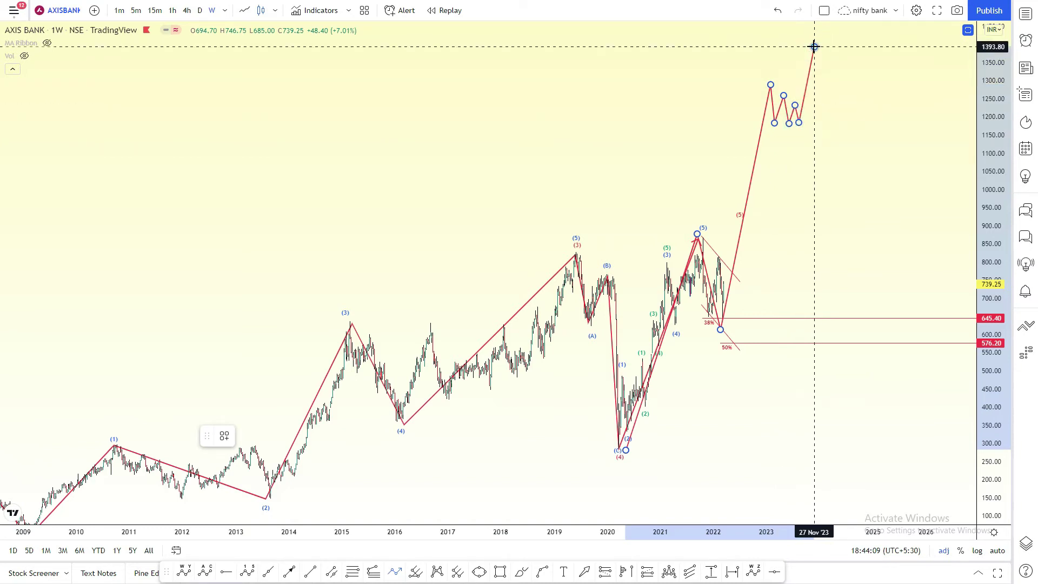
{"action": "left_click", "coordinate": [814, 47]}
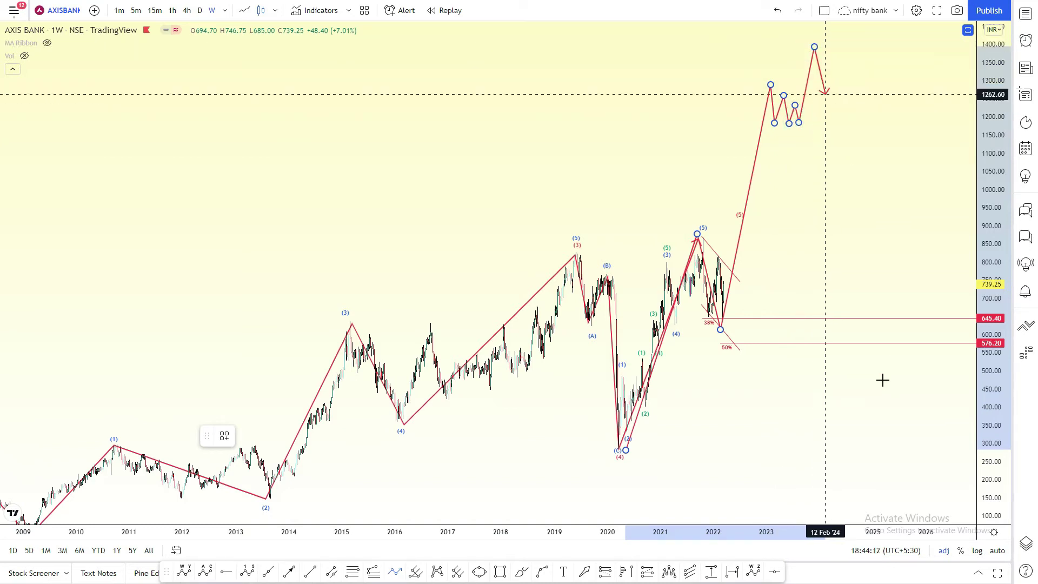
{"action": "left_click", "coordinate": [854, 225]}
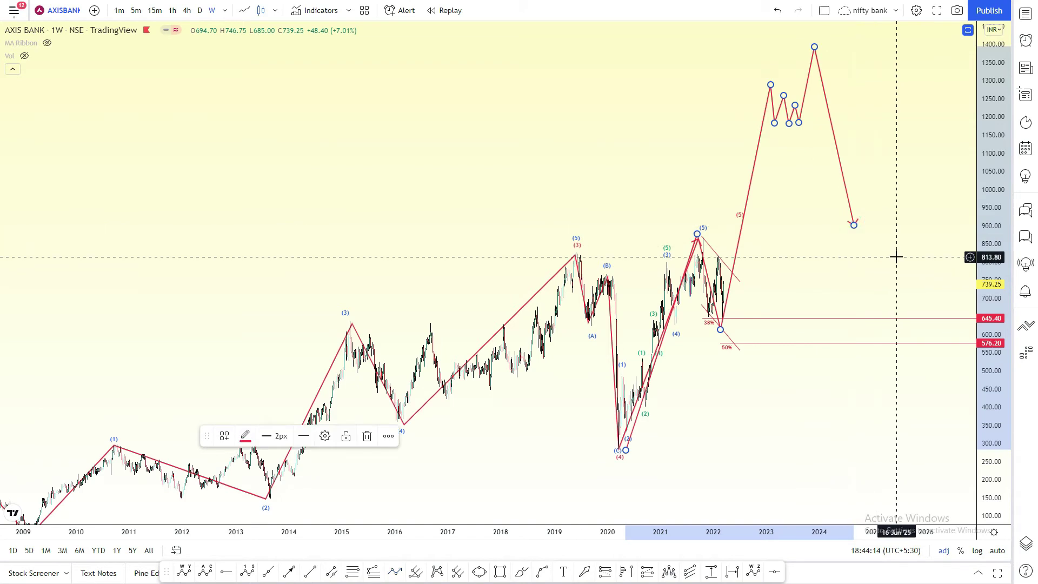
{"action": "key", "text": "Escape"}
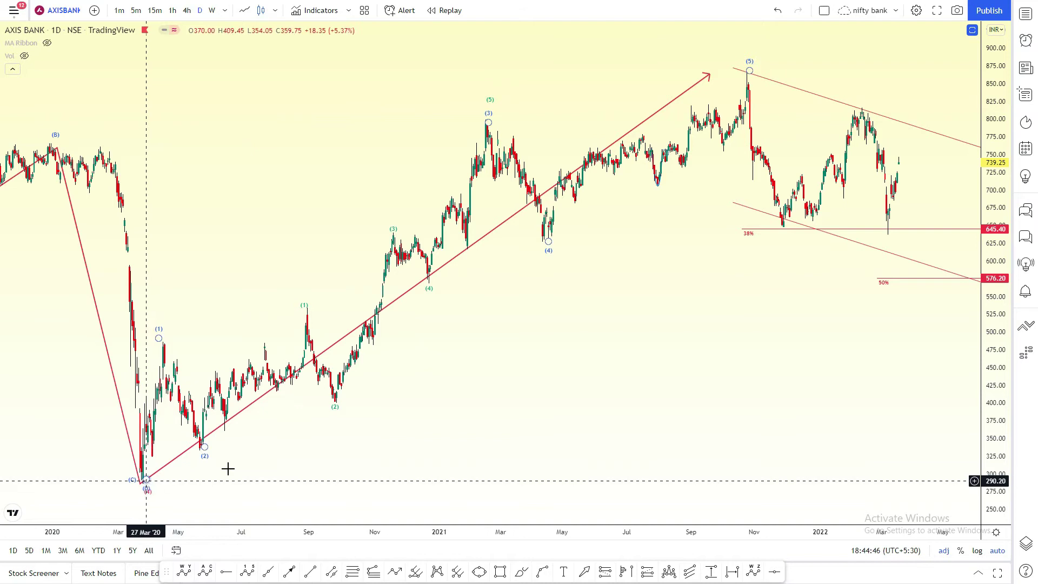
Step: Start the daily wave count at the March 2020 low through (1), (2) and the Aug–Dec 2020 swings
{"action": "left_click", "coordinate": [395, 573]}
{"action": "left_click", "coordinate": [139, 481]}
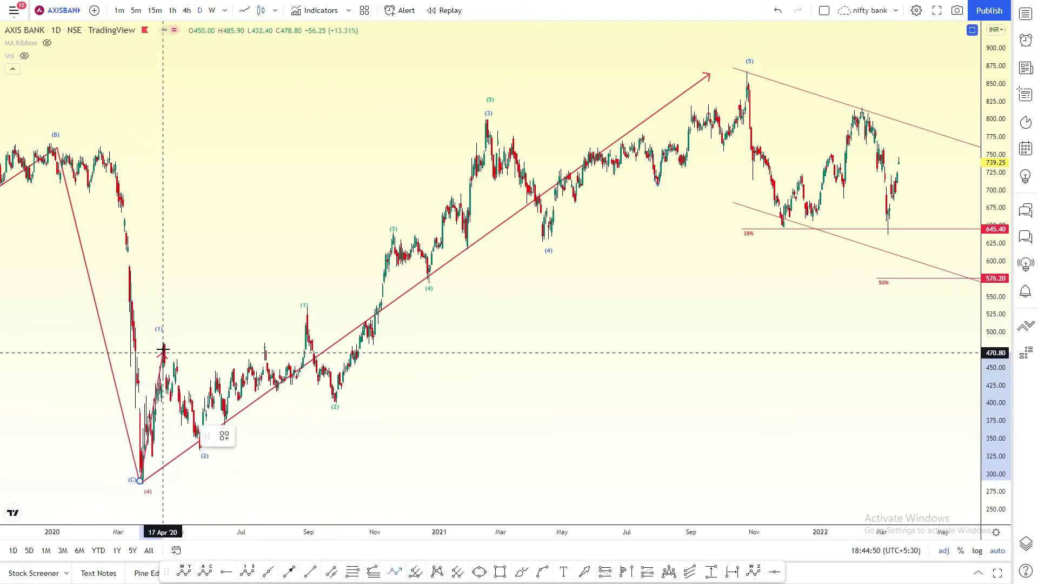
{"action": "left_click", "coordinate": [162, 346]}
{"action": "left_click", "coordinate": [199, 457]}
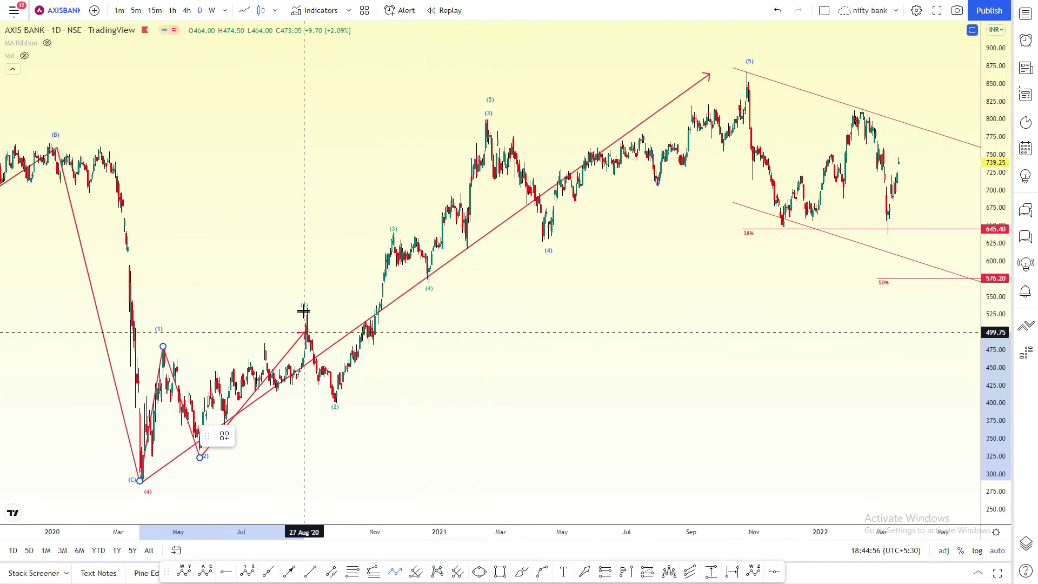
{"action": "left_click", "coordinate": [305, 308]}
{"action": "left_click", "coordinate": [329, 401]}
{"action": "left_click", "coordinate": [392, 226]}
{"action": "left_click", "coordinate": [427, 285]}
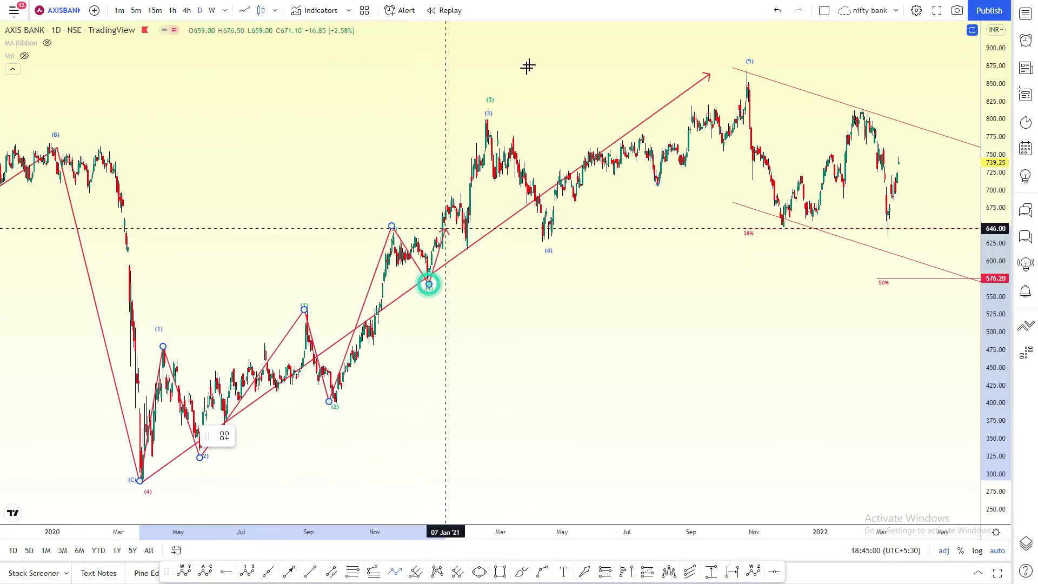
Step: Continue through the Feb–Mar 2021 swings and April (4) low to the October 2021 (5) peak
{"action": "left_click", "coordinate": [486, 121]}
{"action": "left_click", "coordinate": [497, 180]}
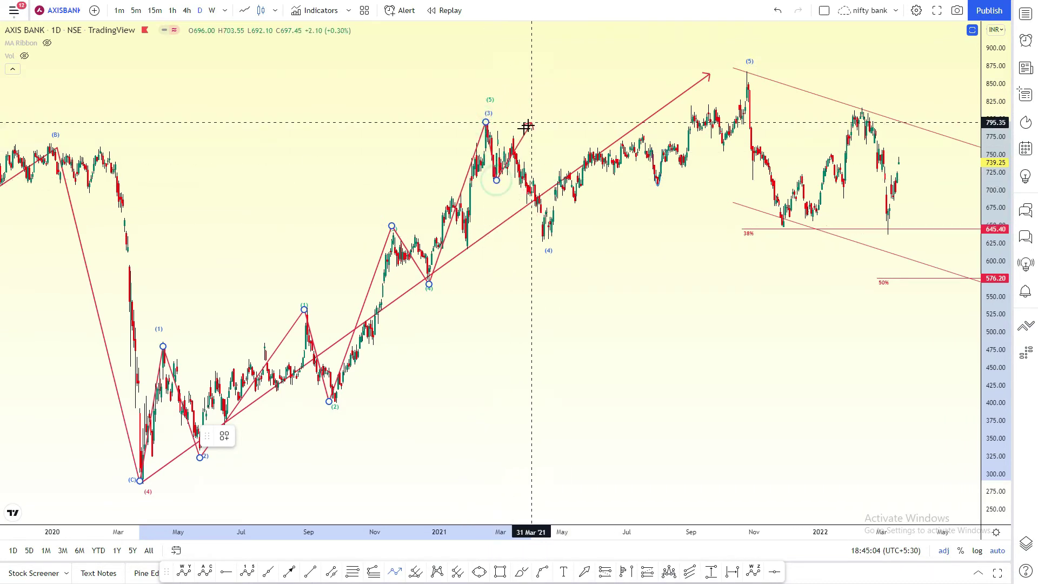
{"action": "left_click", "coordinate": [515, 140]}
{"action": "left_click", "coordinate": [549, 244]}
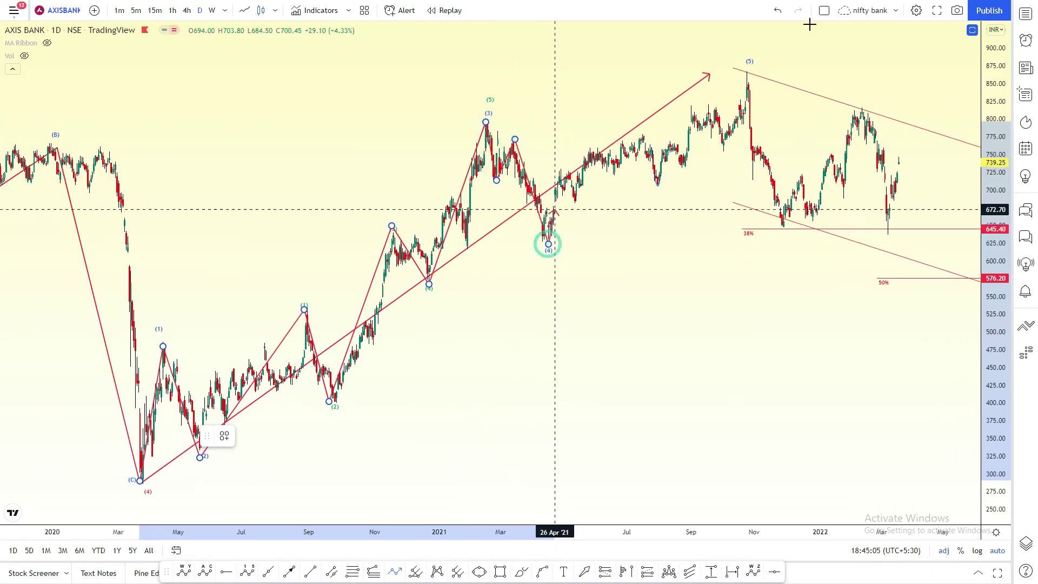
{"action": "left_click", "coordinate": [746, 72]}
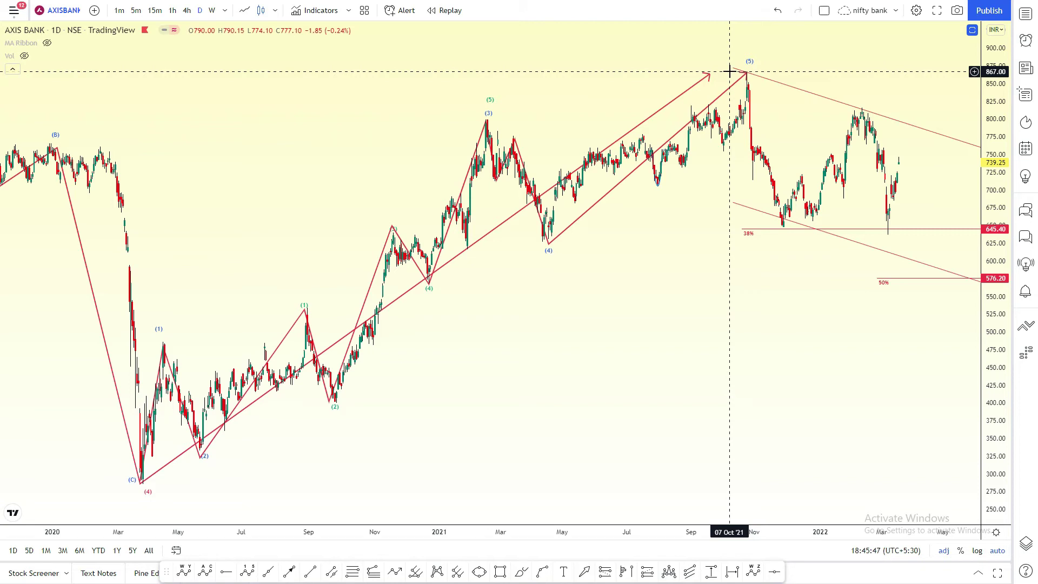
{"action": "left_click_drag", "start_coordinate": [730, 70], "coordinate": [628, 79]}
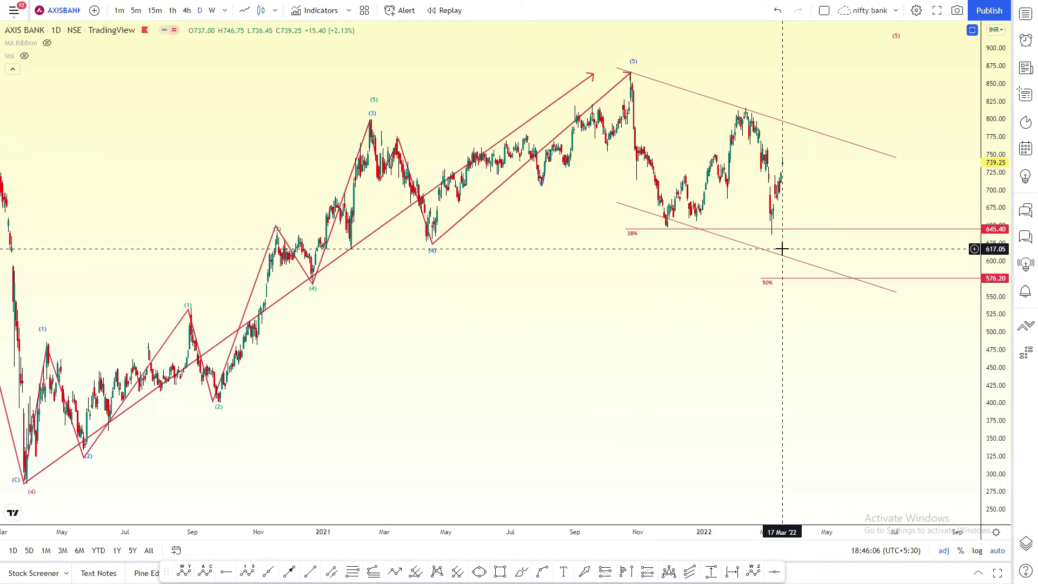
Step: Draw a path arrow from the (5) peak through the Nov 2021–Feb 2022 swings to the March 2022 low
{"action": "scroll", "coordinate": [482, 348], "scroll_direction": "down", "scroll_amount": 2}
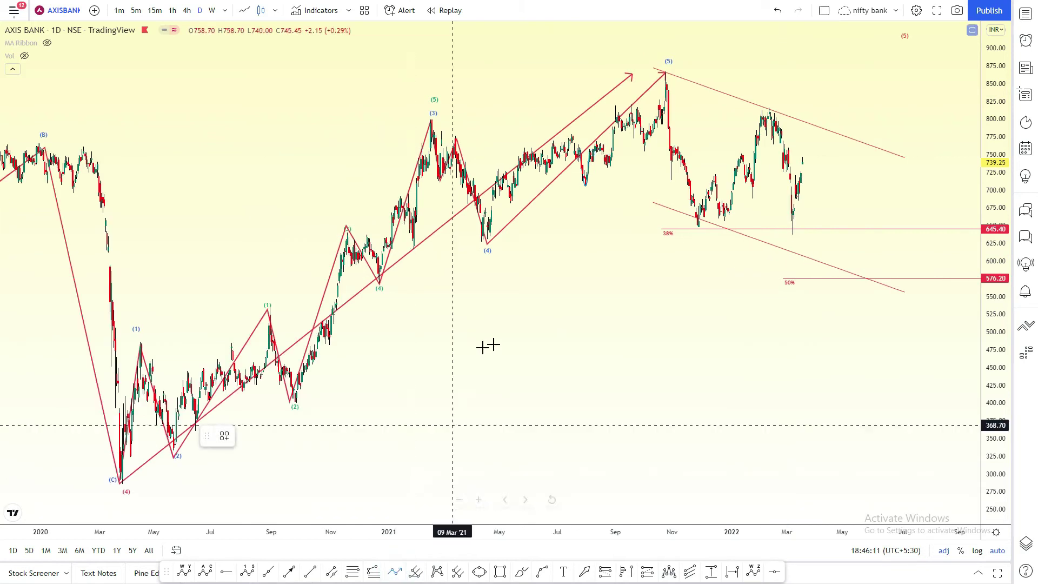
{"action": "left_click", "coordinate": [634, 78]}
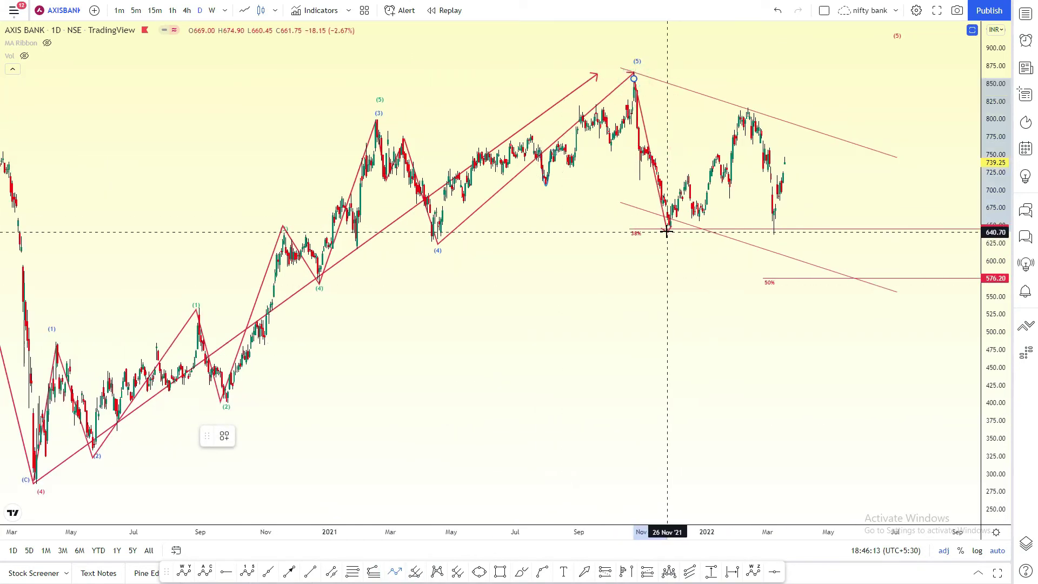
{"action": "left_click", "coordinate": [667, 231]}
{"action": "left_click", "coordinate": [688, 178]}
{"action": "left_click", "coordinate": [695, 224]}
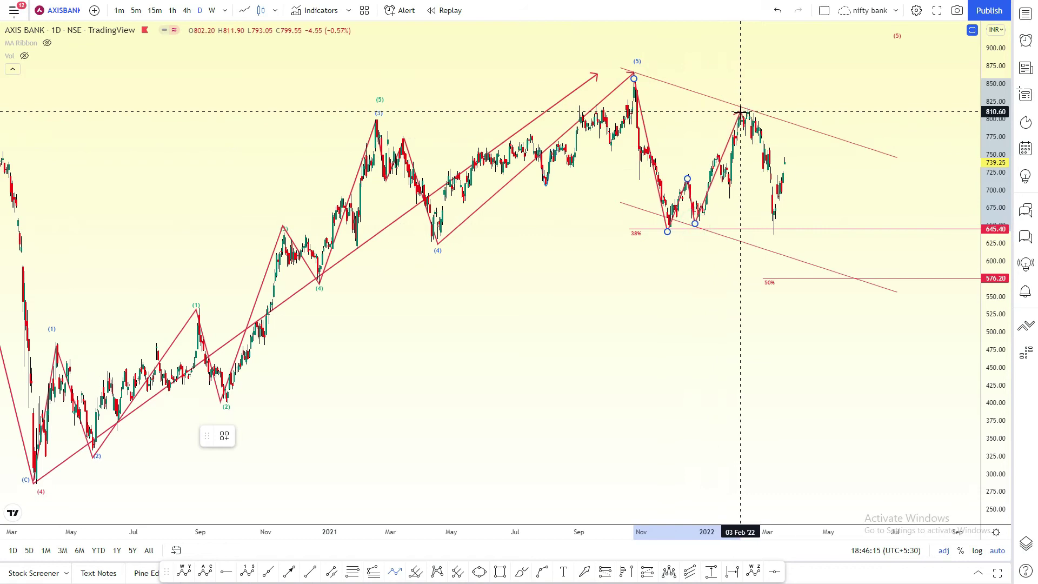
{"action": "left_click", "coordinate": [745, 108]}
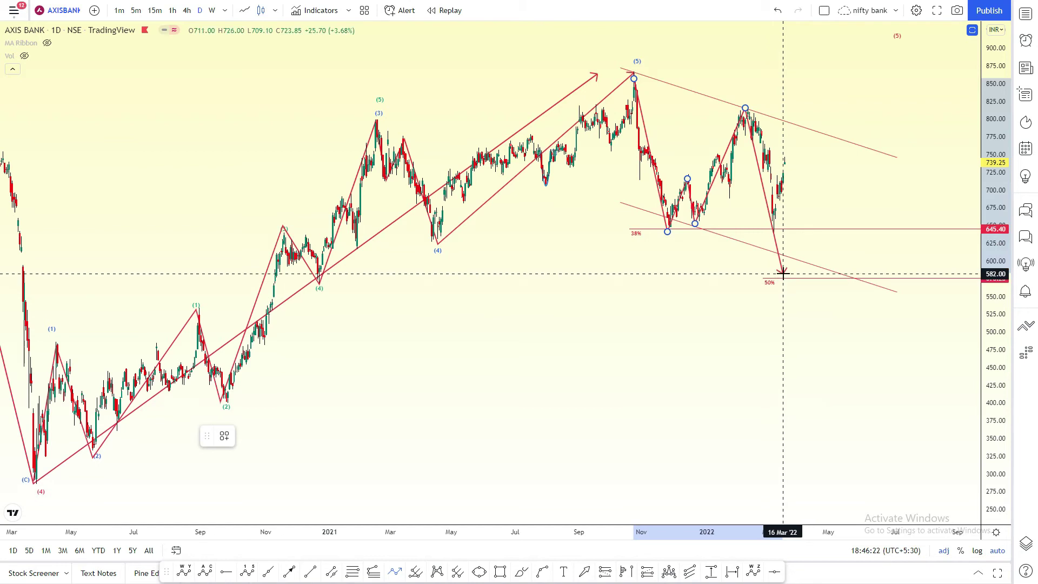
{"action": "left_click", "coordinate": [776, 232]}
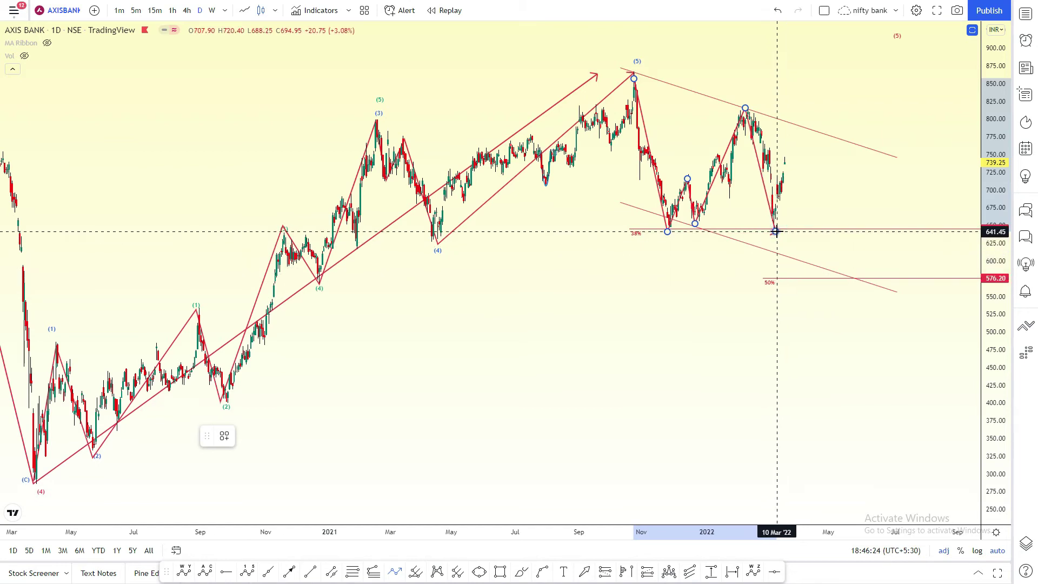
{"action": "left_click", "coordinate": [776, 232]}
Step: Box the 640 zone from November 2021 to April 2022, then delete the upper box and zigzag lines
{"action": "left_click", "coordinate": [500, 571]}
{"action": "left_click", "coordinate": [656, 232]}
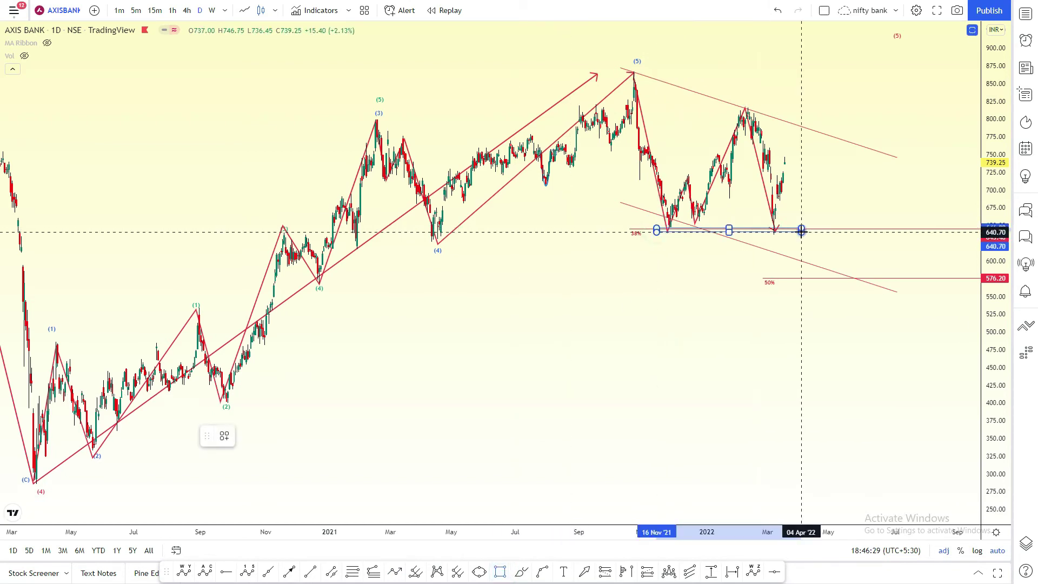
{"action": "left_click", "coordinate": [802, 232]}
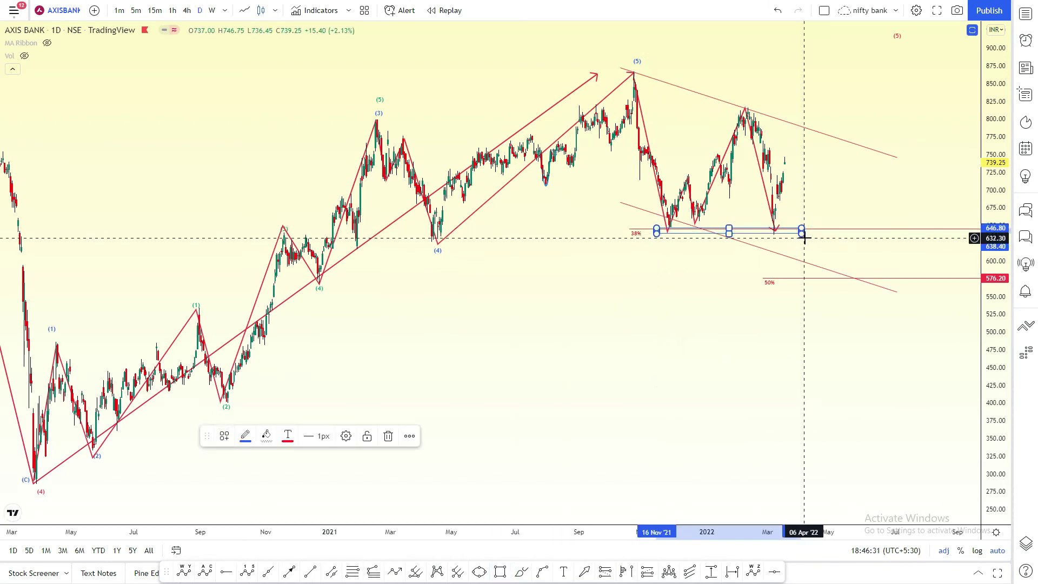
{"action": "left_click", "coordinate": [500, 572]}
{"action": "left_click", "coordinate": [729, 111]}
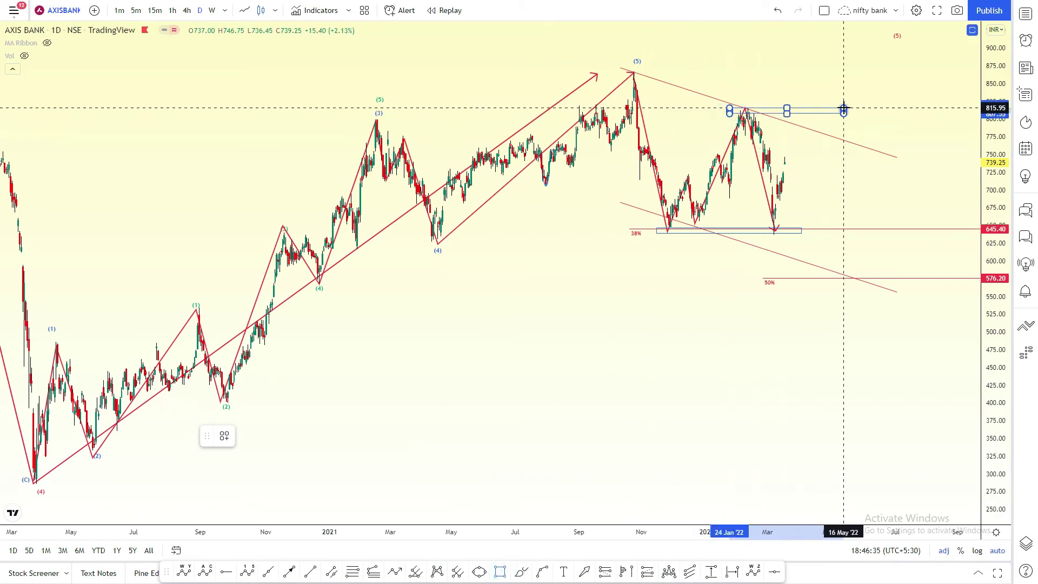
{"action": "left_click", "coordinate": [845, 107]}
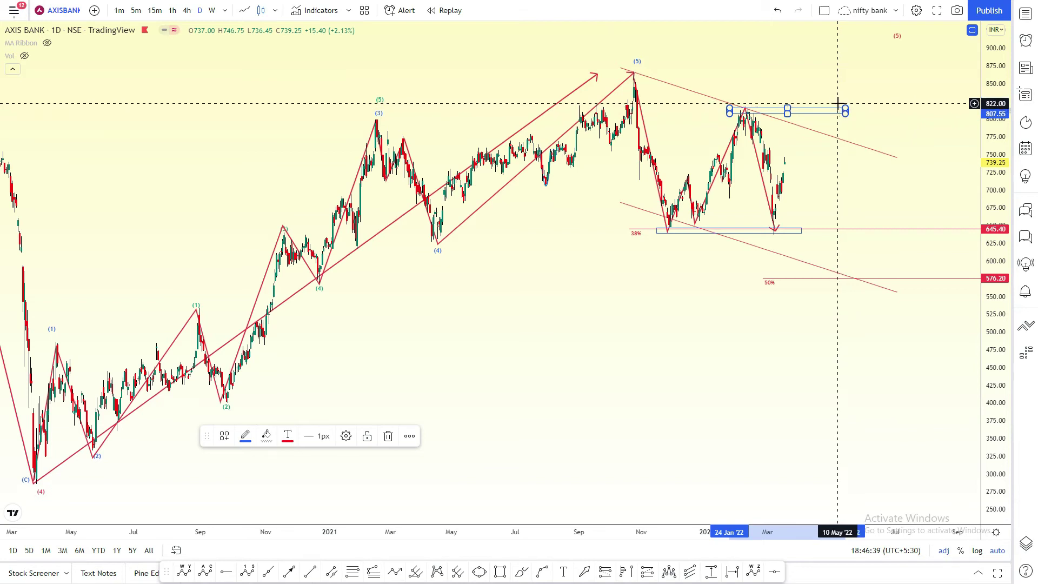
{"action": "key", "text": "Delete"}
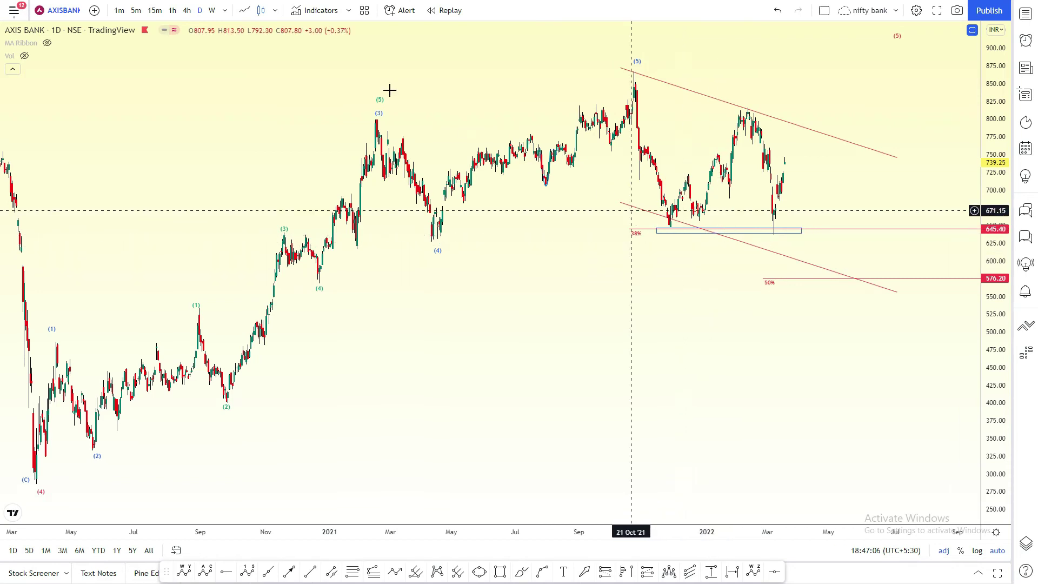
Step: On the weekly chart, draw a cup curve from the 2019 high to the October 2021 high, bowled at the 2020 low
{"action": "left_click", "coordinate": [211, 16]}
{"action": "left_click", "coordinate": [277, 180]}
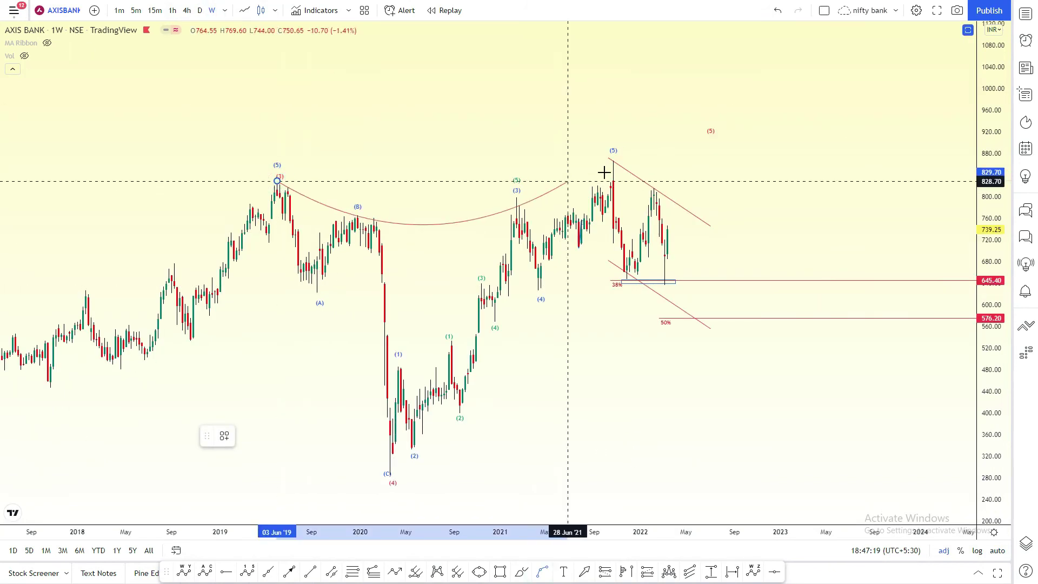
{"action": "left_click", "coordinate": [611, 169]}
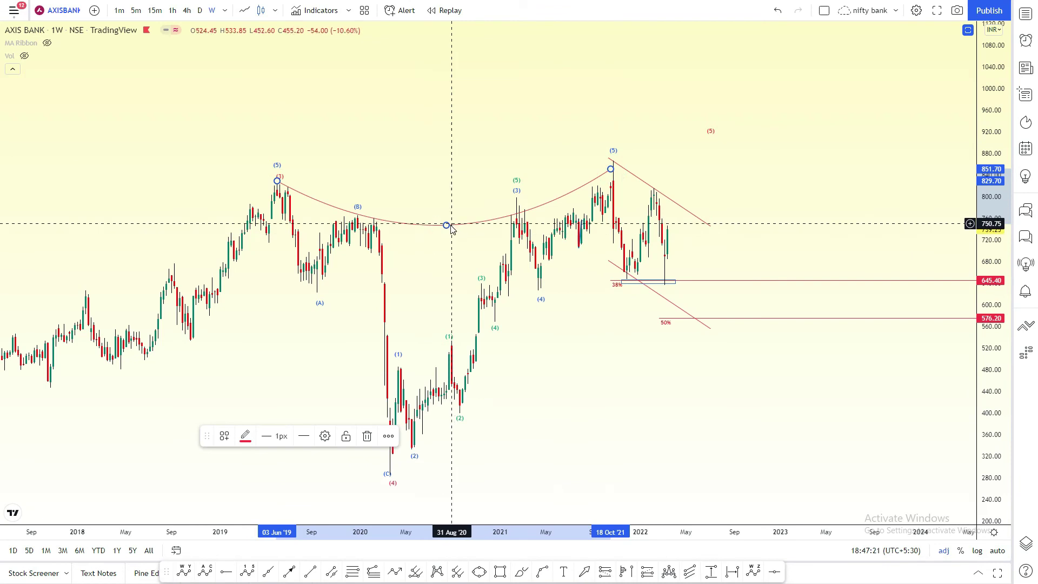
{"action": "left_click_drag", "start_coordinate": [448, 227], "coordinate": [393, 472]}
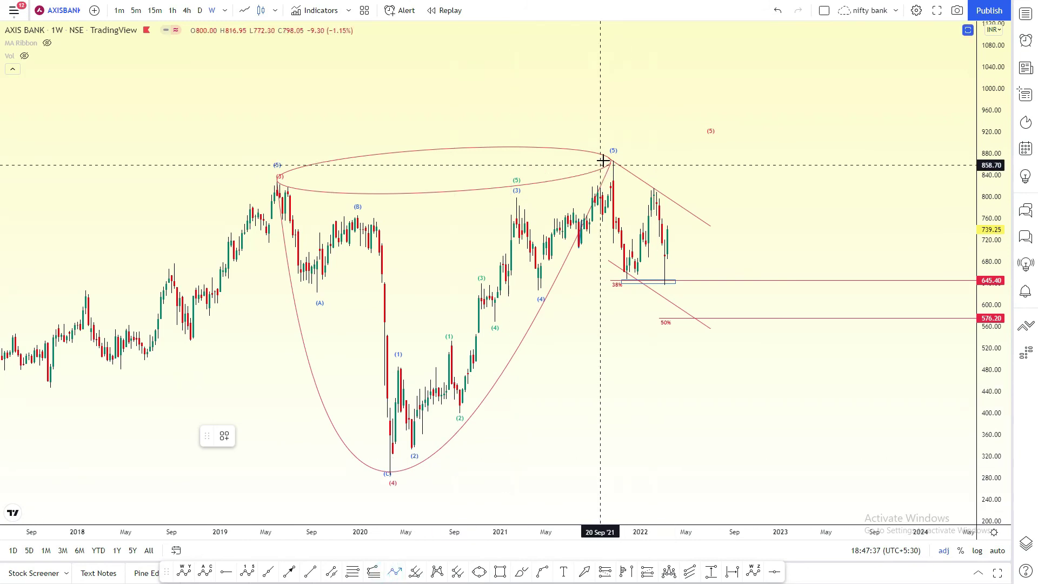
Step: Draw a projection path from the October 2021 high via the Jan and Mar 2022 swings to near 600
{"action": "left_click", "coordinate": [608, 160]}
{"action": "left_click", "coordinate": [627, 274]}
{"action": "left_click", "coordinate": [653, 198]}
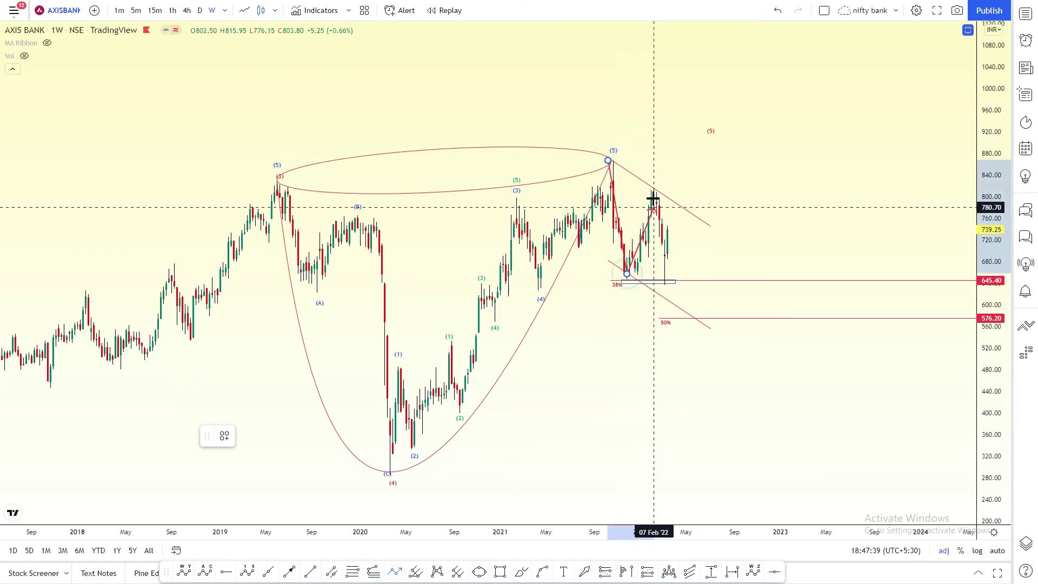
{"action": "left_click", "coordinate": [673, 303]}
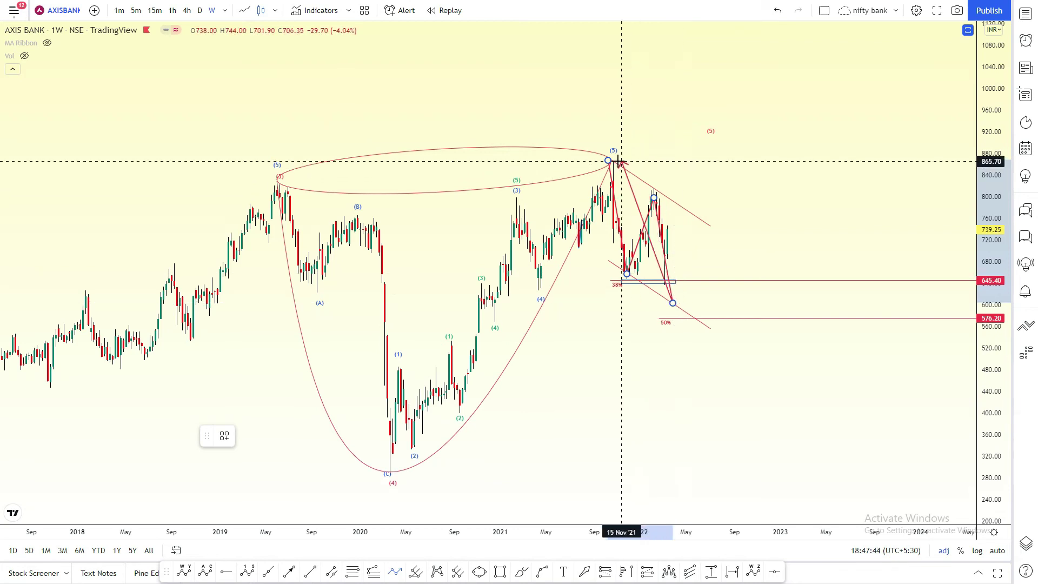
Step: End the projection path at a target near 1075 and pan to leave room above prices
{"action": "left_click", "coordinate": [732, 48]}
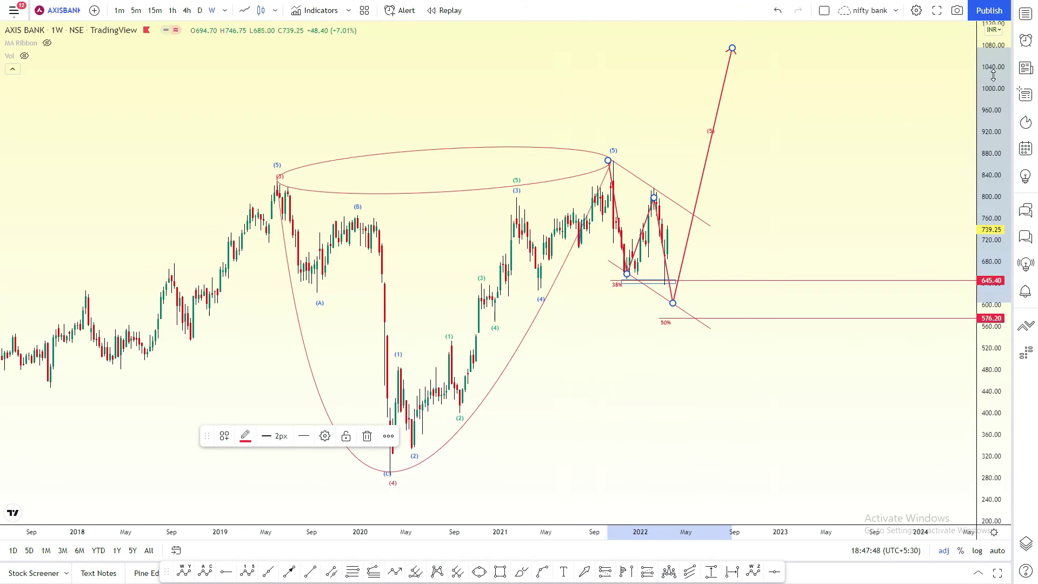
{"action": "scroll", "coordinate": [993, 152], "scroll_direction": "down", "scroll_amount": 2}
{"action": "mouse_move", "coordinate": [892, 121]}
{"action": "left_mouse_down"}
{"action": "mouse_move", "coordinate": [892, 232]}
{"action": "mouse_move", "coordinate": [881, 241]}
{"action": "left_mouse_up"}
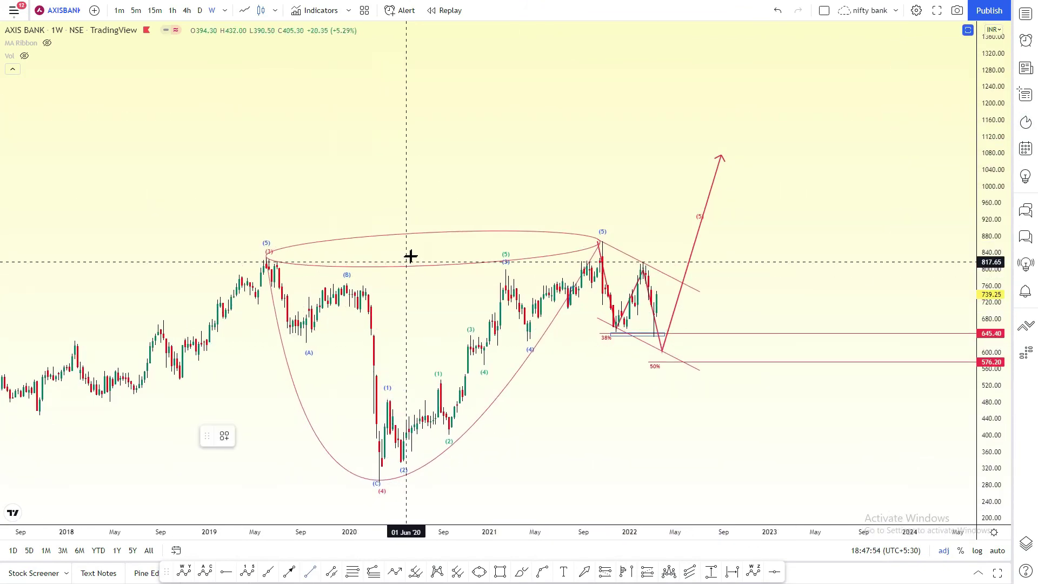
Step: Duplicate the steep 2020 rally line onto the 643 low, then anchor a Fib extension at the March 2020 low
{"action": "key", "text": "ctrl+v"}
{"action": "left_click_drag", "start_coordinate": [400, 360], "coordinate": [679, 214]}
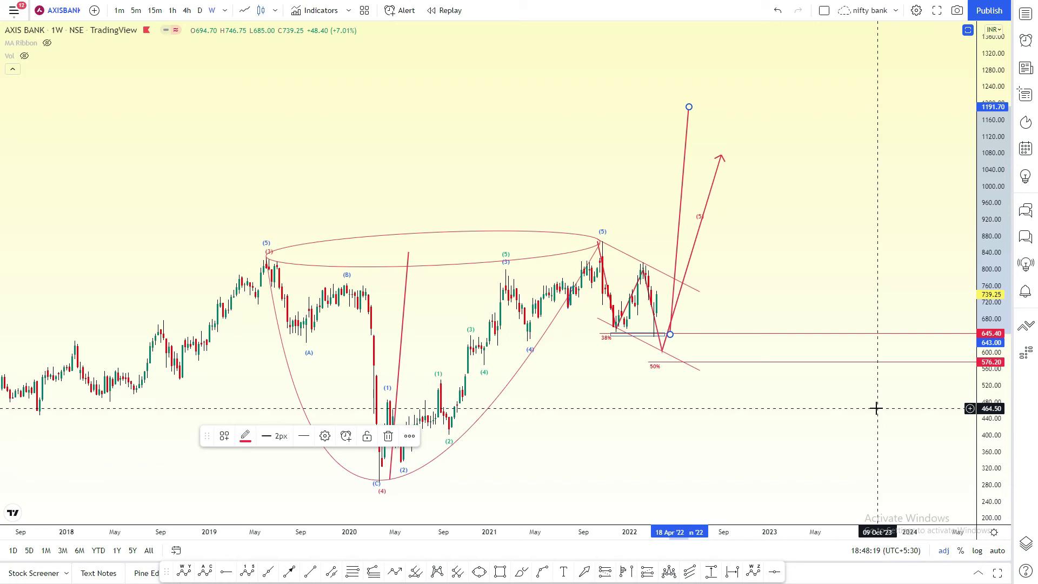
{"action": "left_click", "coordinate": [188, 475]}
{"action": "left_click", "coordinate": [374, 572]}
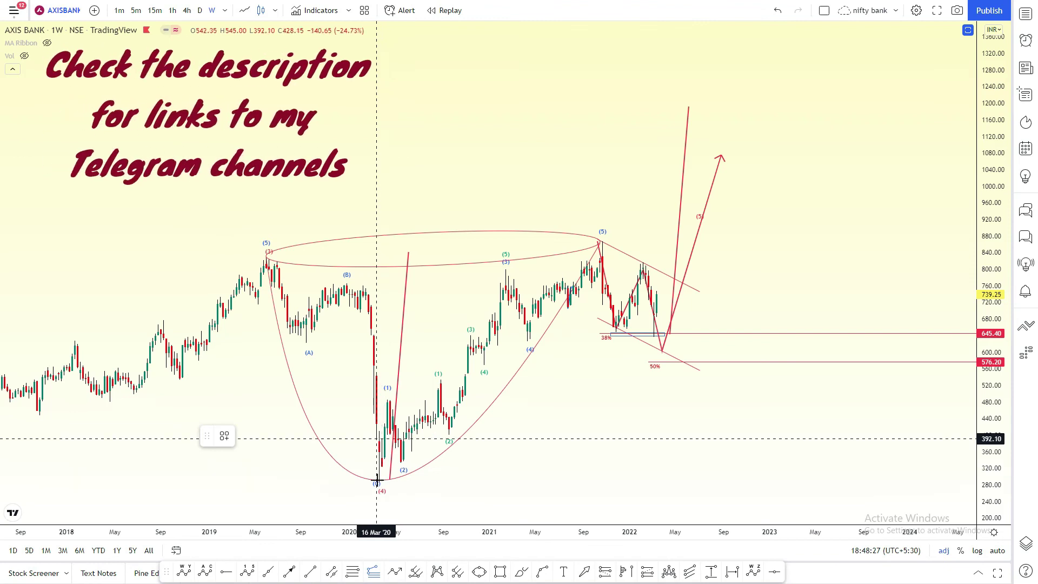
{"action": "left_click", "coordinate": [377, 483]}
Step: Anchor the Fib extension at the Oct '21 high and 637 low, then rescale to show 1.414 and 1.618 levels
{"action": "left_click", "coordinate": [601, 233]}
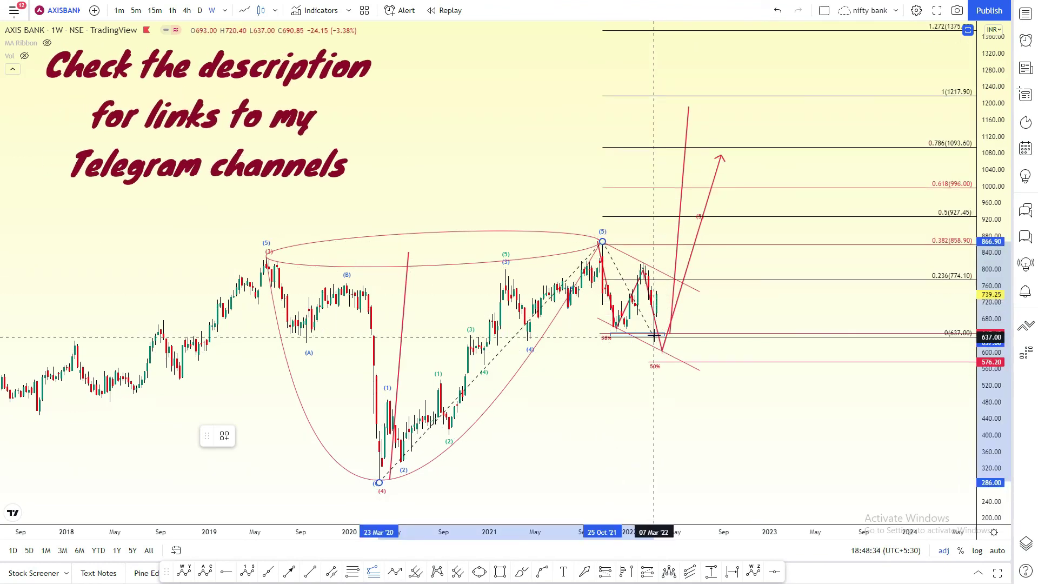
{"action": "left_click", "coordinate": [654, 336]}
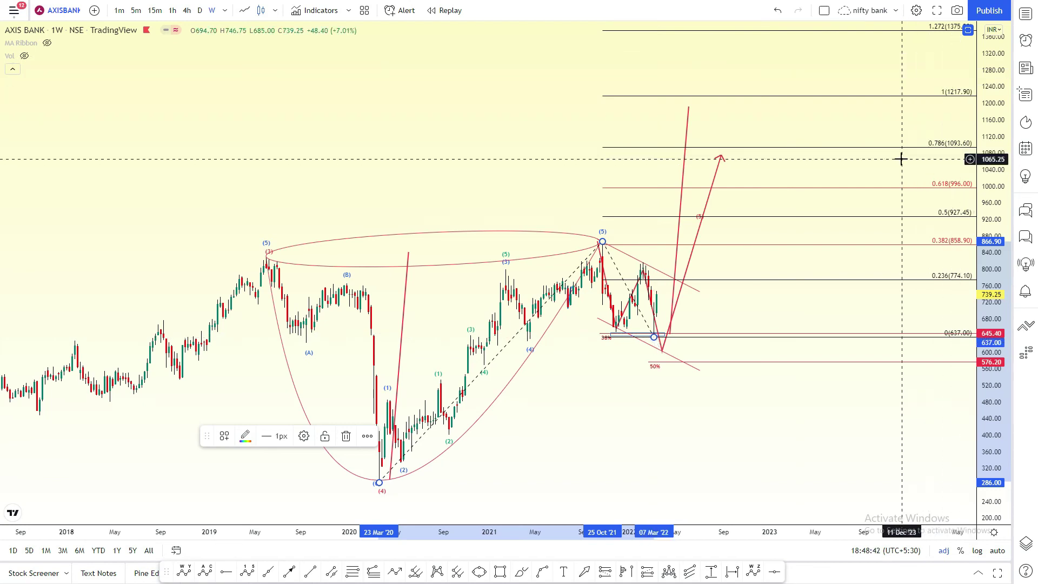
{"action": "left_click_drag", "start_coordinate": [995, 81], "coordinate": [987, 226]}
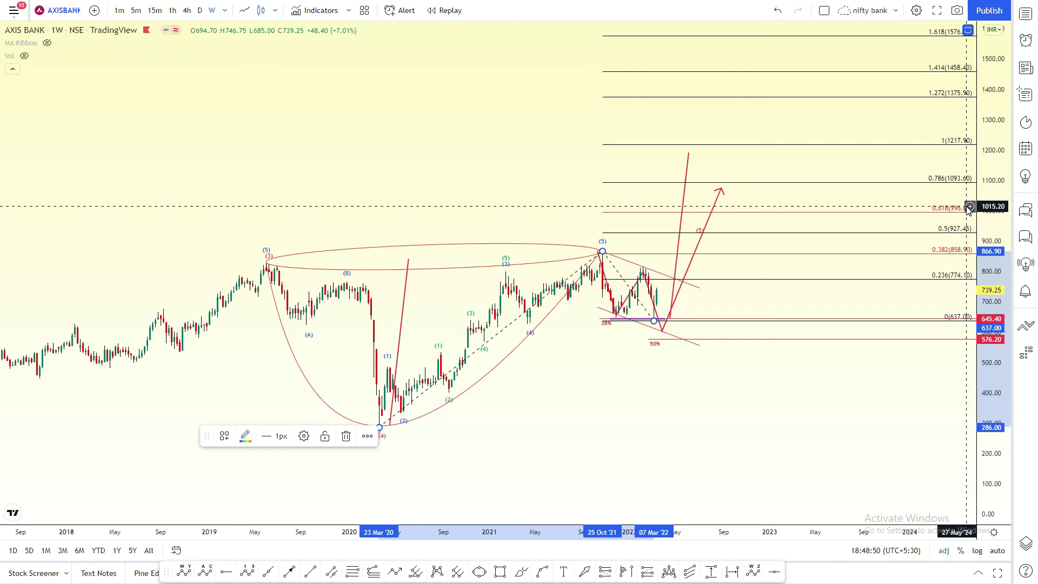
{"action": "left_click_drag", "start_coordinate": [984, 211], "coordinate": [985, 195]}
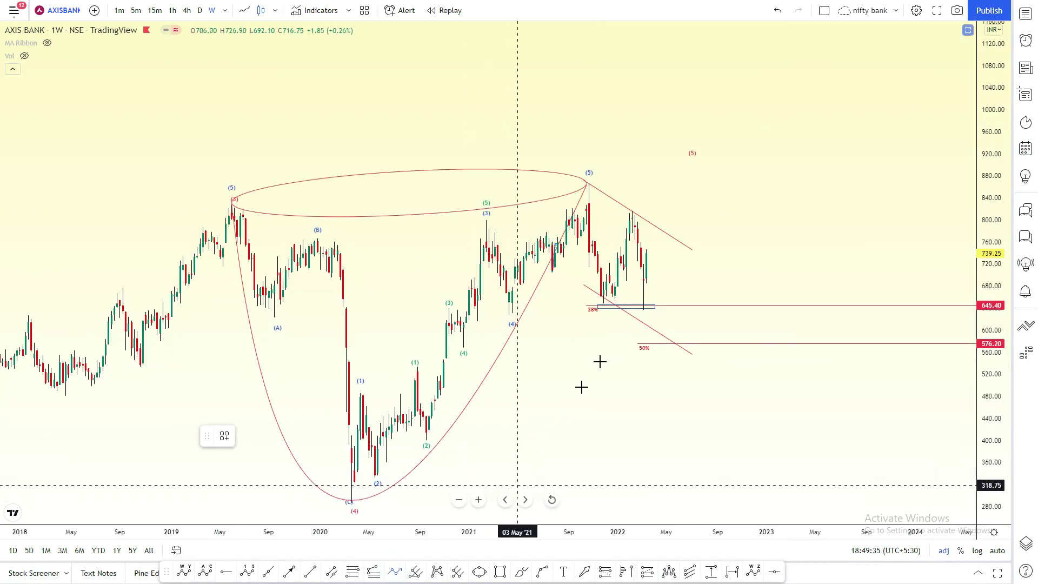
Step: Draw a path from about 739 down to 576.20, then up above the channel with two smaller swings
{"action": "left_click", "coordinate": [661, 250]}
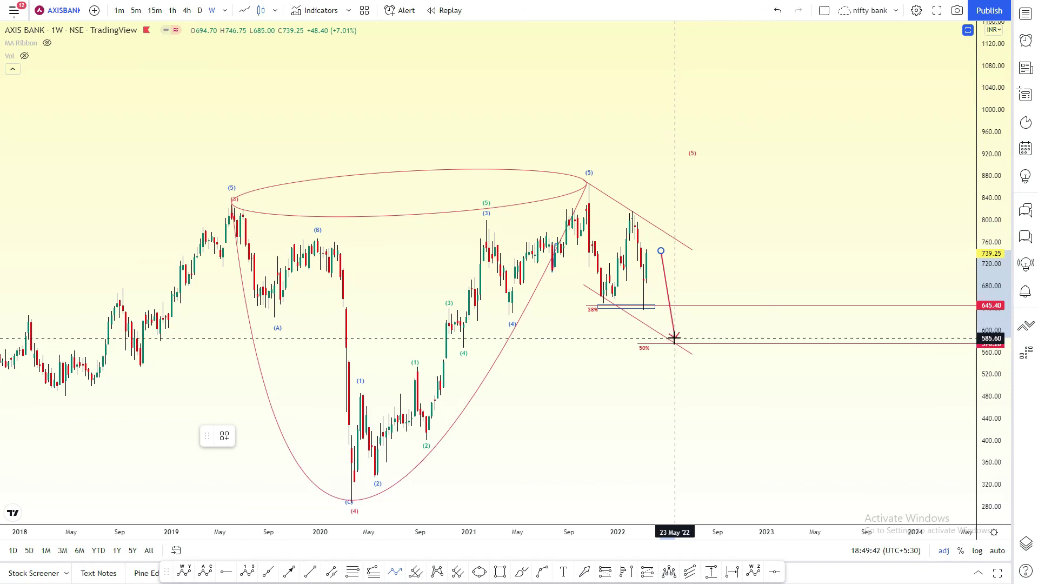
{"action": "left_click", "coordinate": [672, 343]}
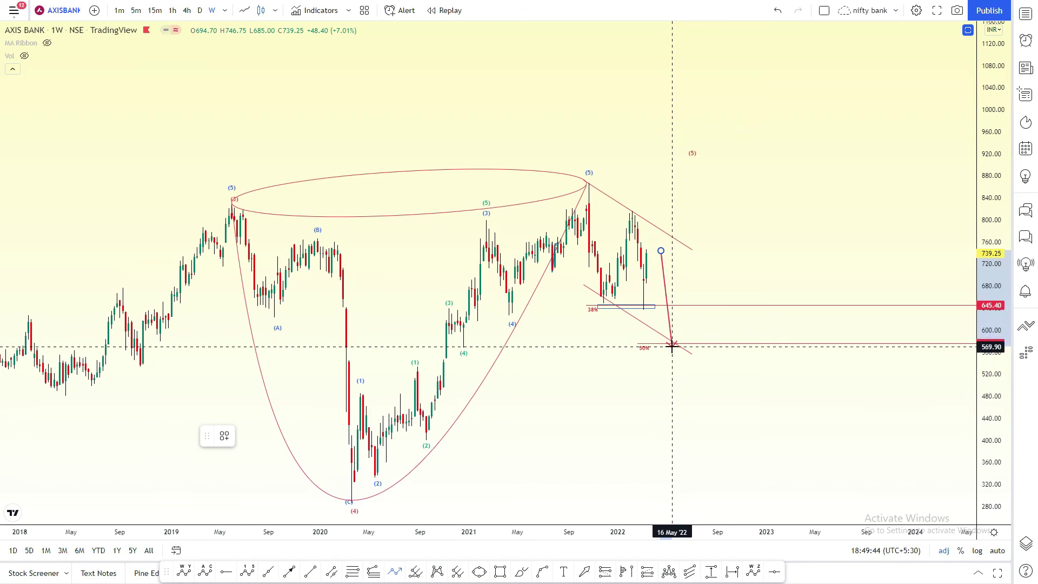
{"action": "left_click", "coordinate": [671, 344]}
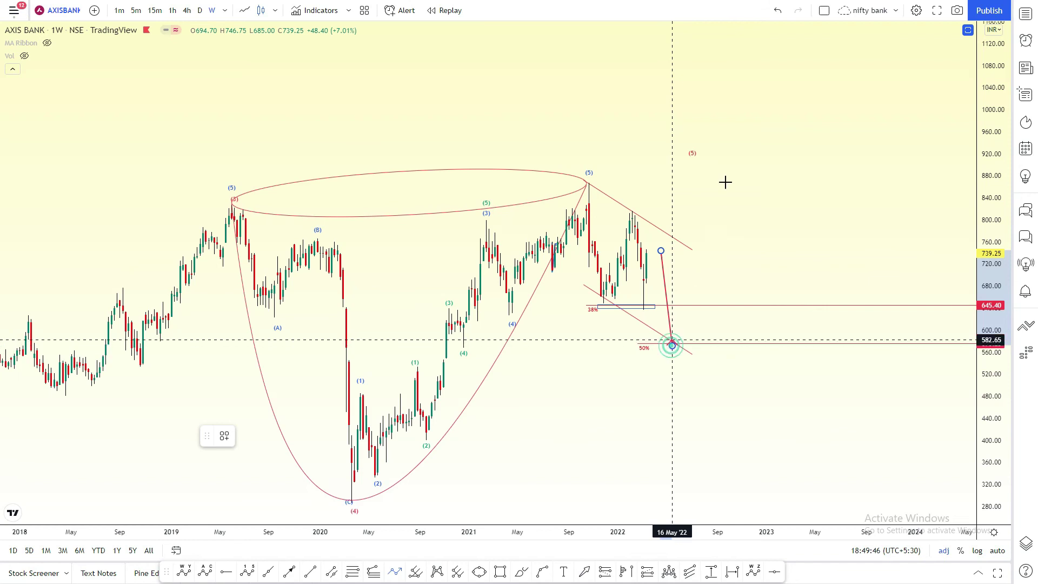
{"action": "left_click", "coordinate": [692, 212]}
{"action": "left_click", "coordinate": [695, 241]}
{"action": "left_click", "coordinate": [706, 220]}
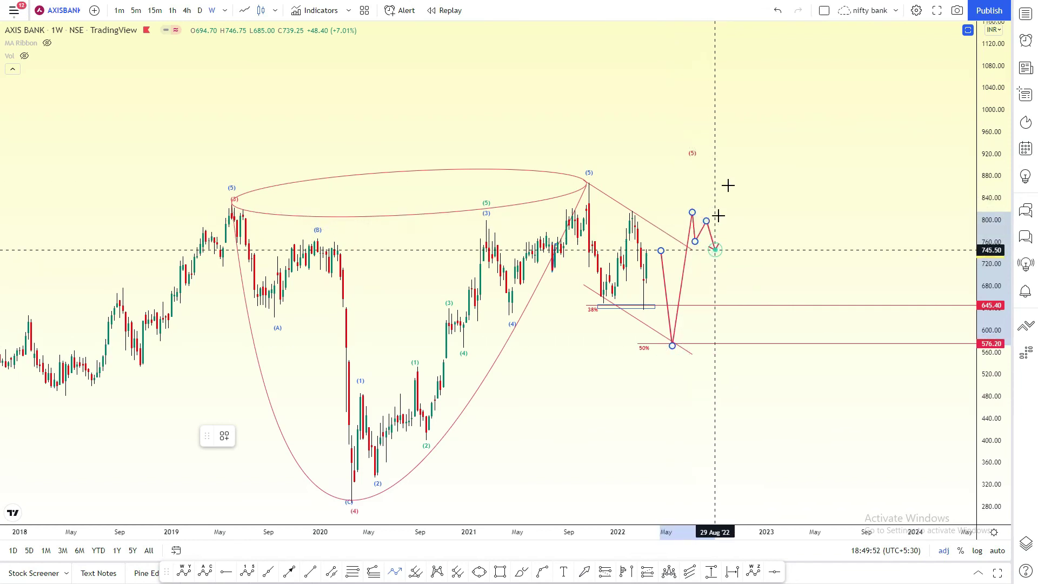